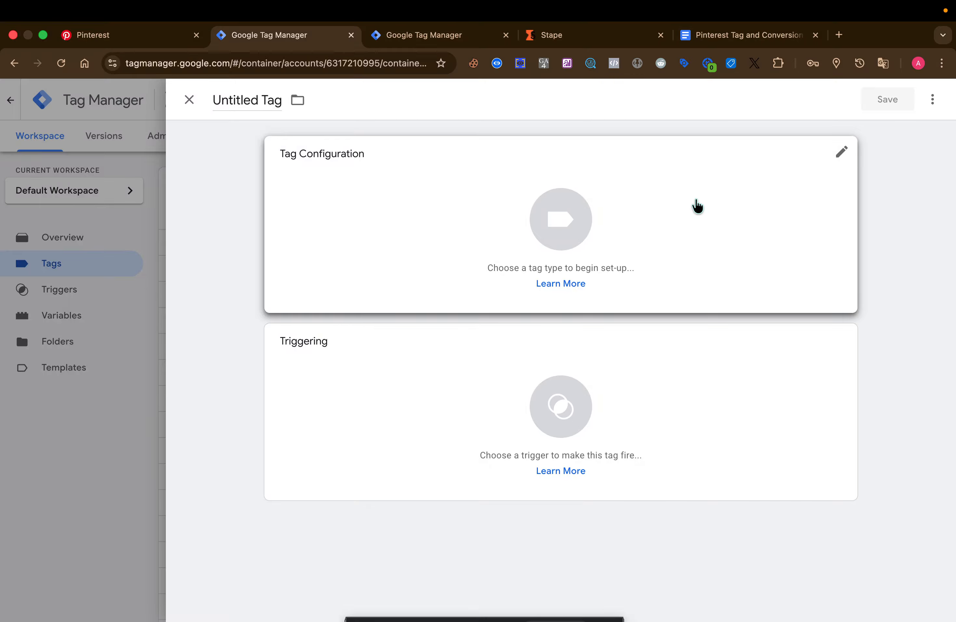
Step: Set the untitled tag's type to Google Analytics: GA4 Event
click(697, 206)
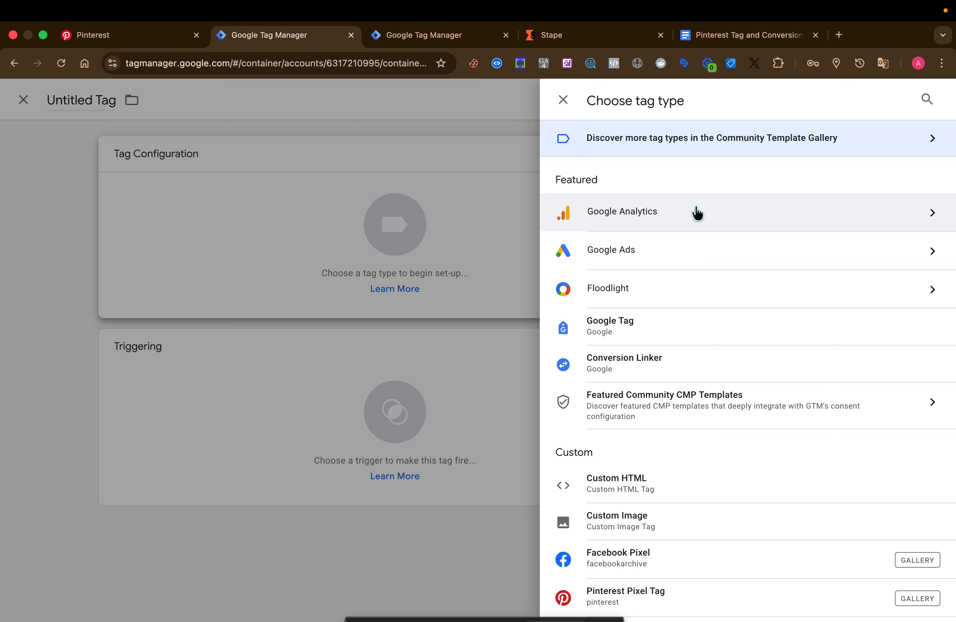
click(696, 214)
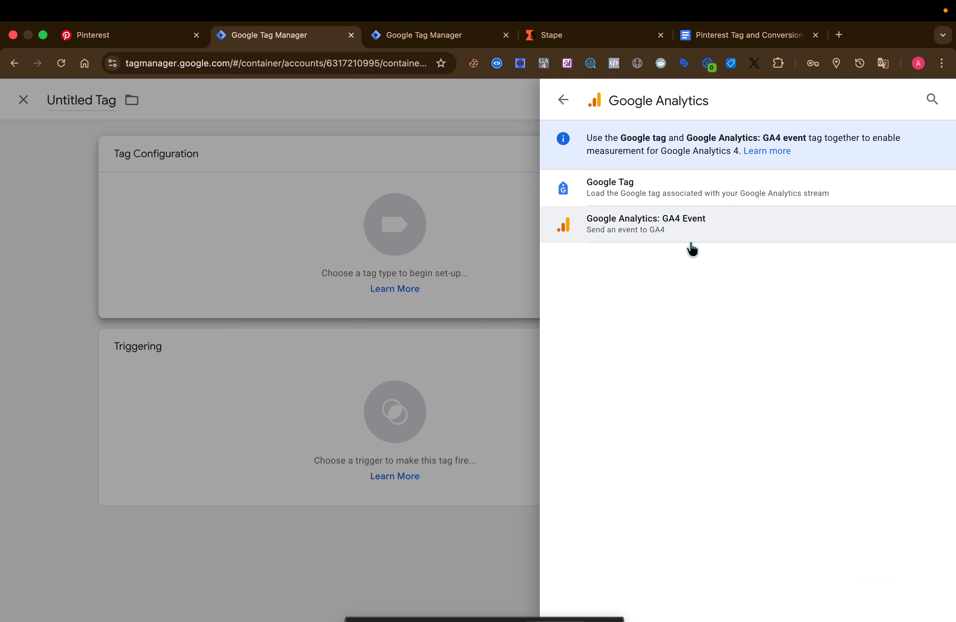
click(690, 231)
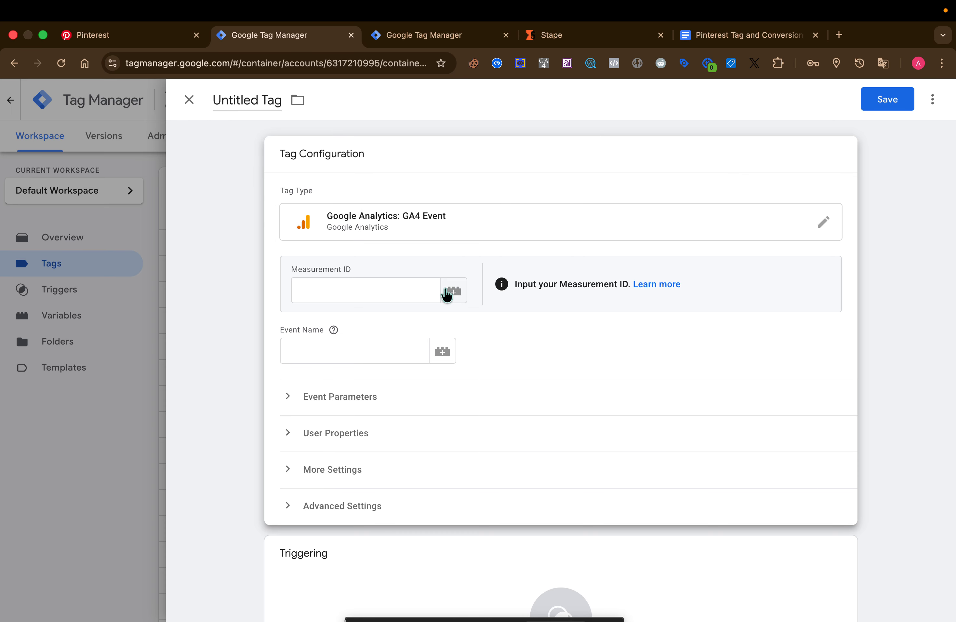
Step: Use the Pinterest Megerment ID variable as the tag's measurement ID and set the event name to view_item
click(393, 295)
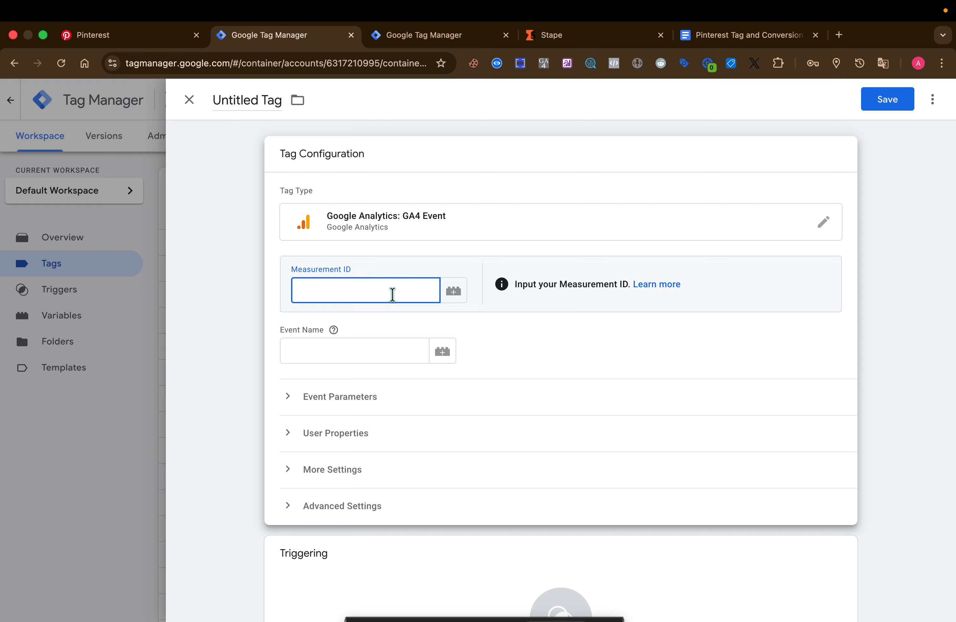
click(454, 296)
scroll(391, 486, down, 10)
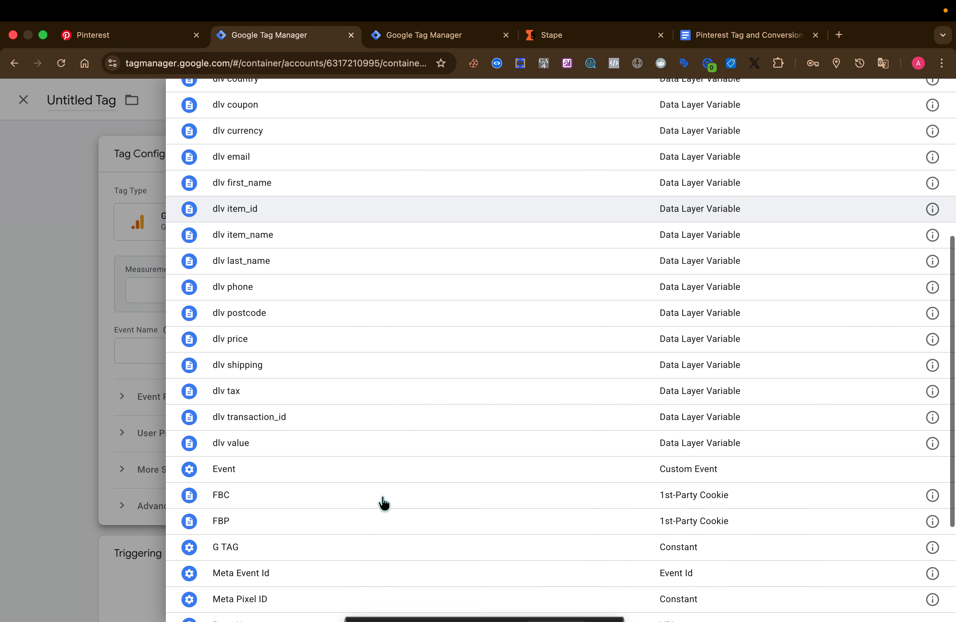
click(365, 527)
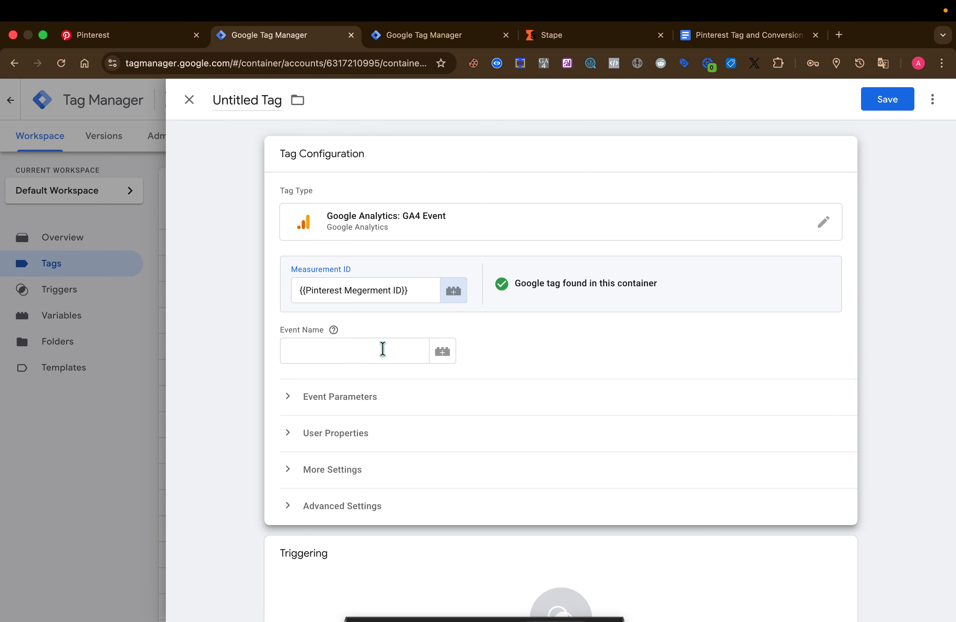
click(349, 349)
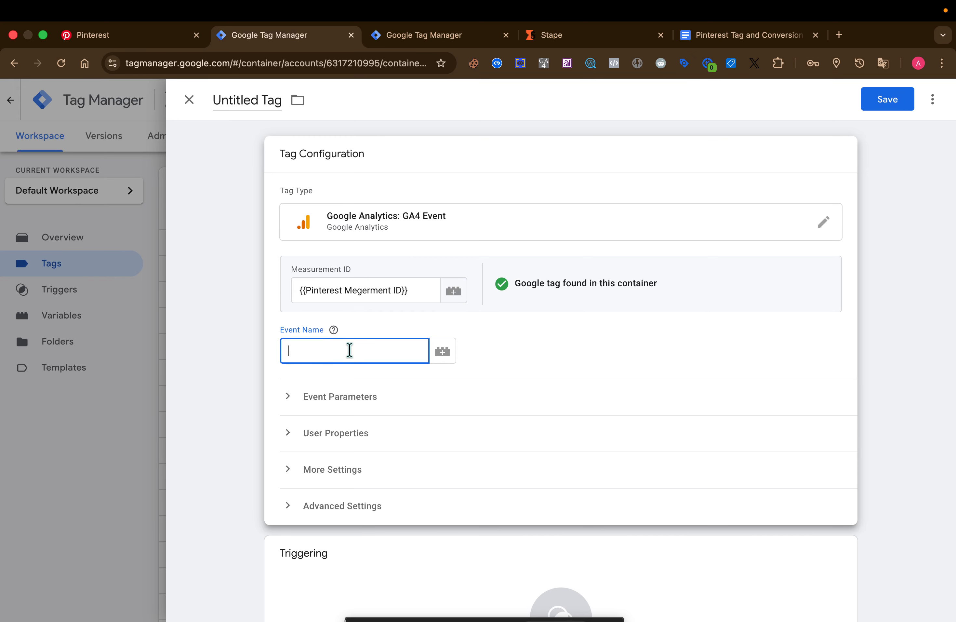
text(view_item)
Step: Add two event parameters to the tag, named event_name and event_id
click(292, 396)
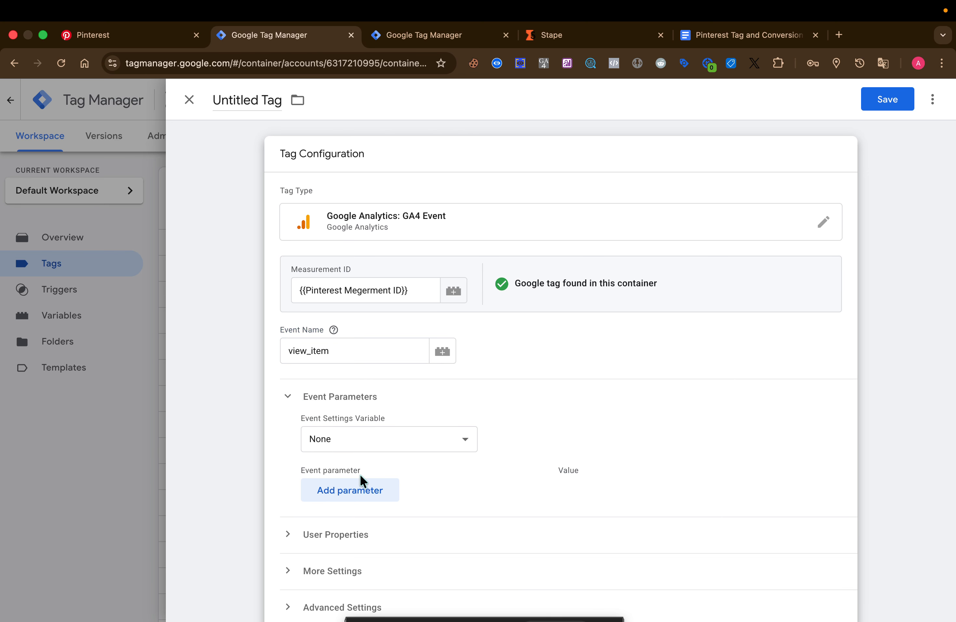
click(360, 493)
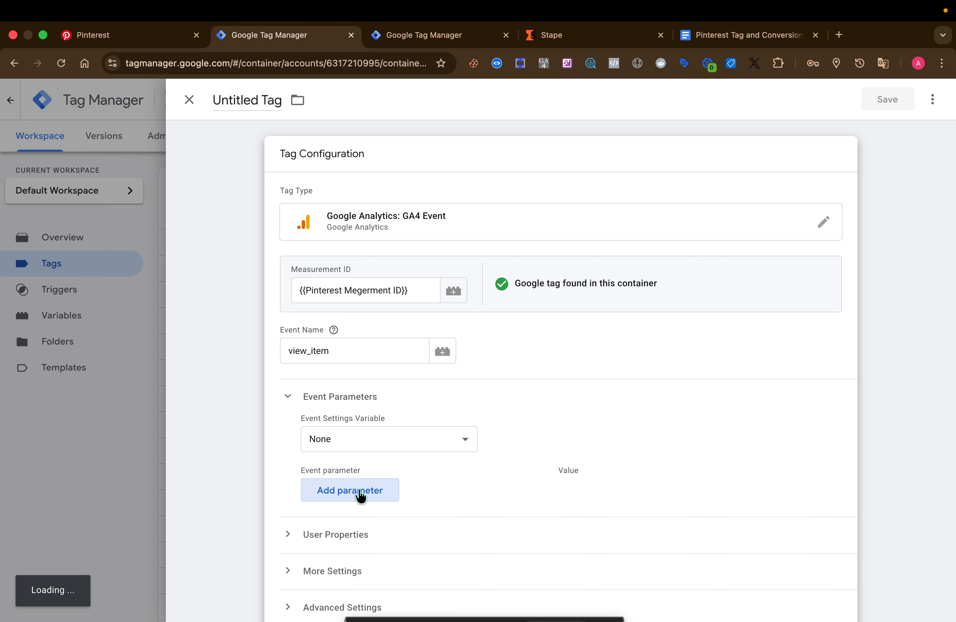
scroll(360, 495, down, 5)
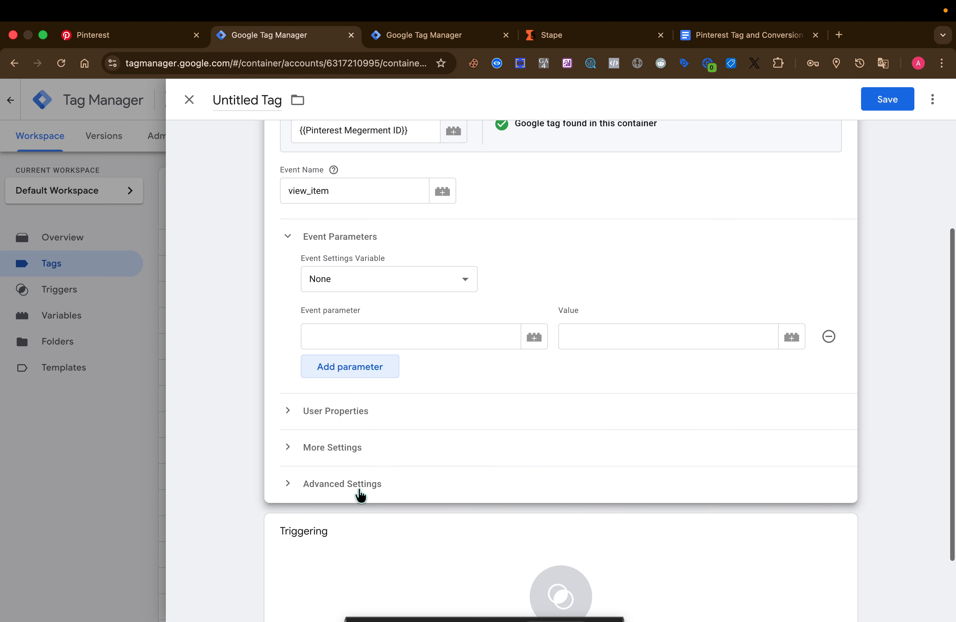
click(378, 366)
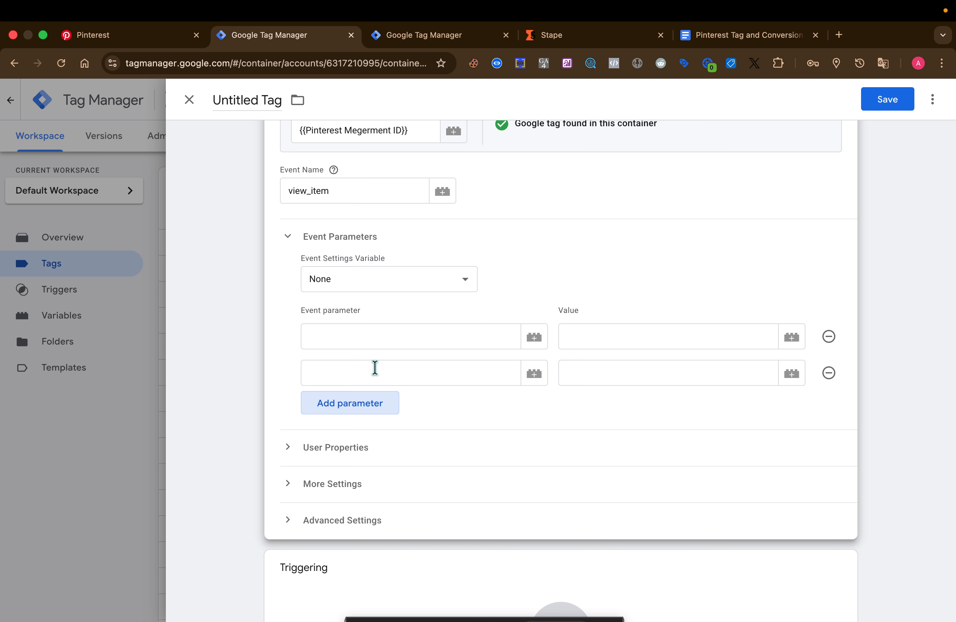
click(375, 333)
text(event)
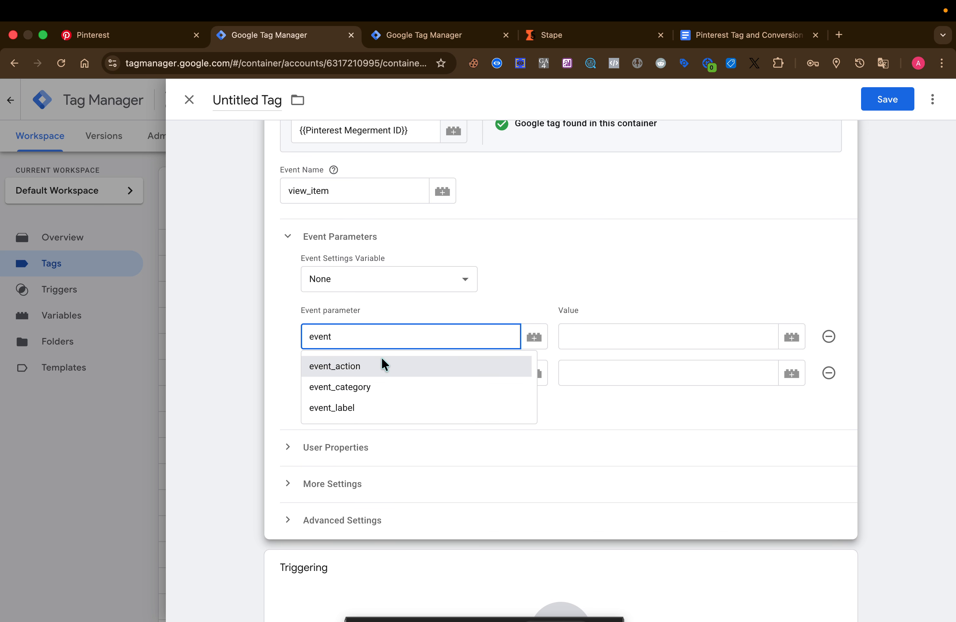
text(_)
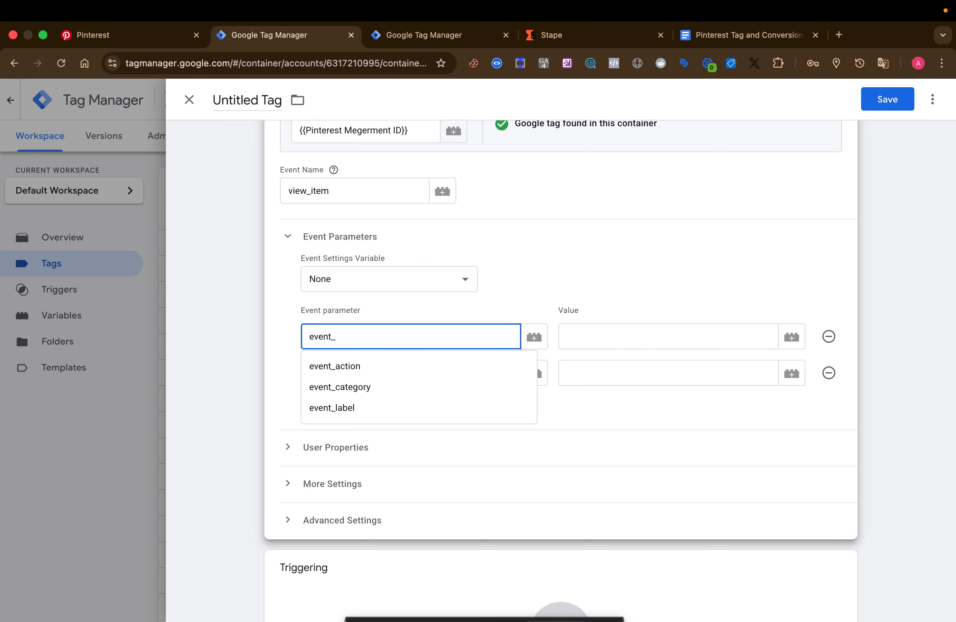
text(name)
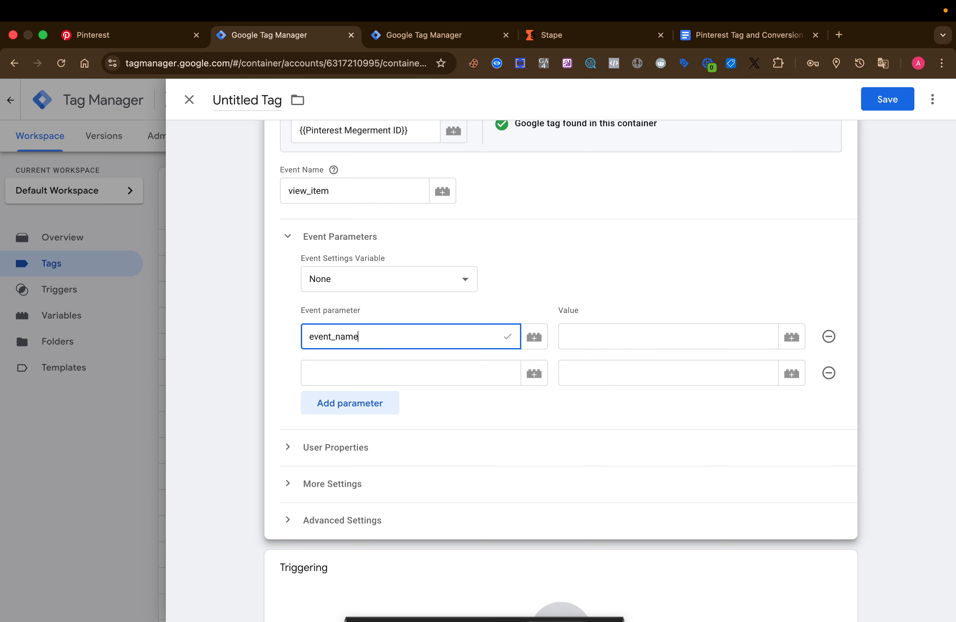
click(378, 372)
text(e)
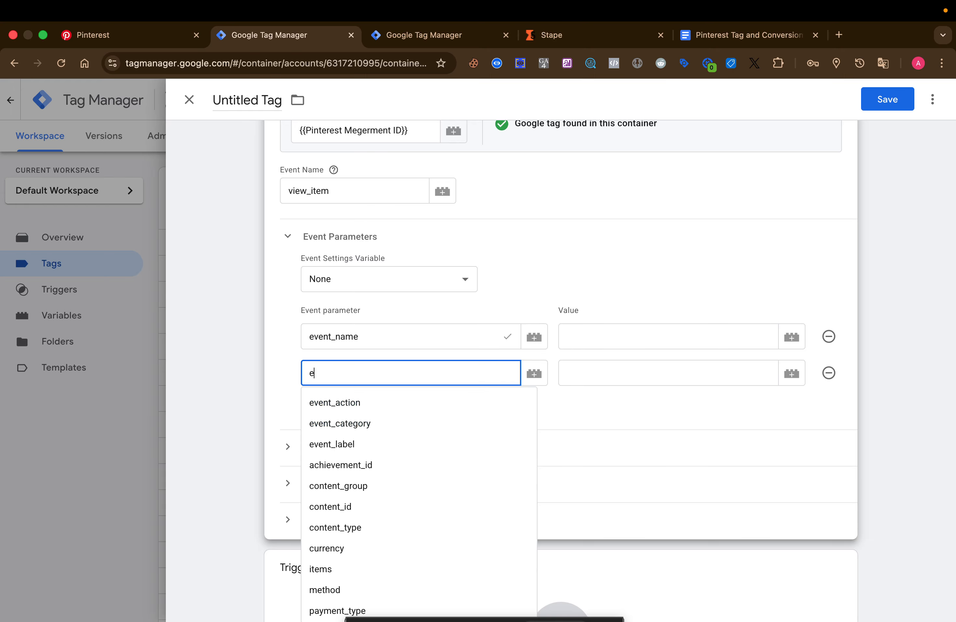
text(vent_id)
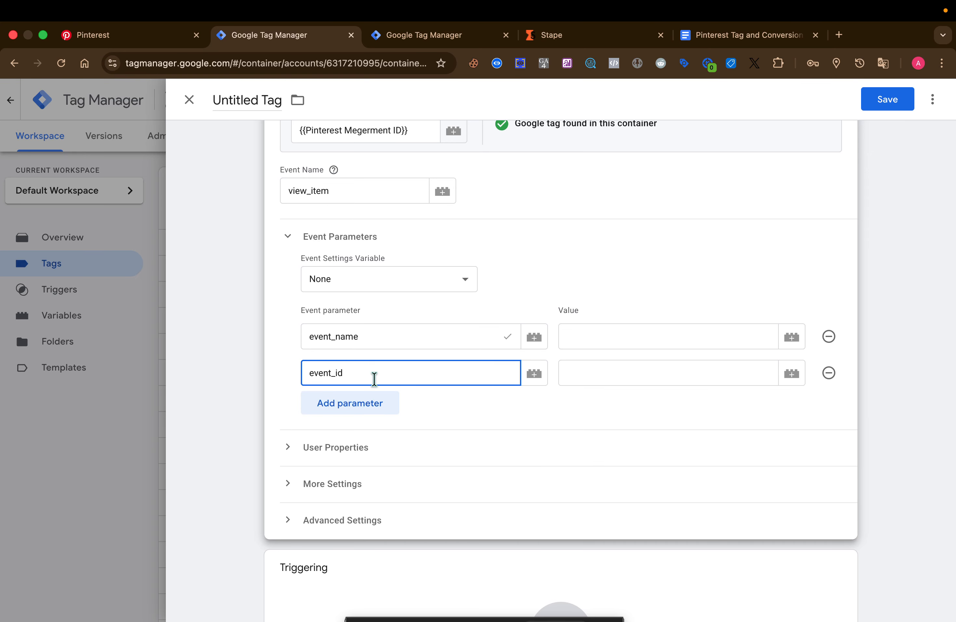
Step: Add two more event parameters below event_id, named value and currency
click(360, 405)
click(358, 410)
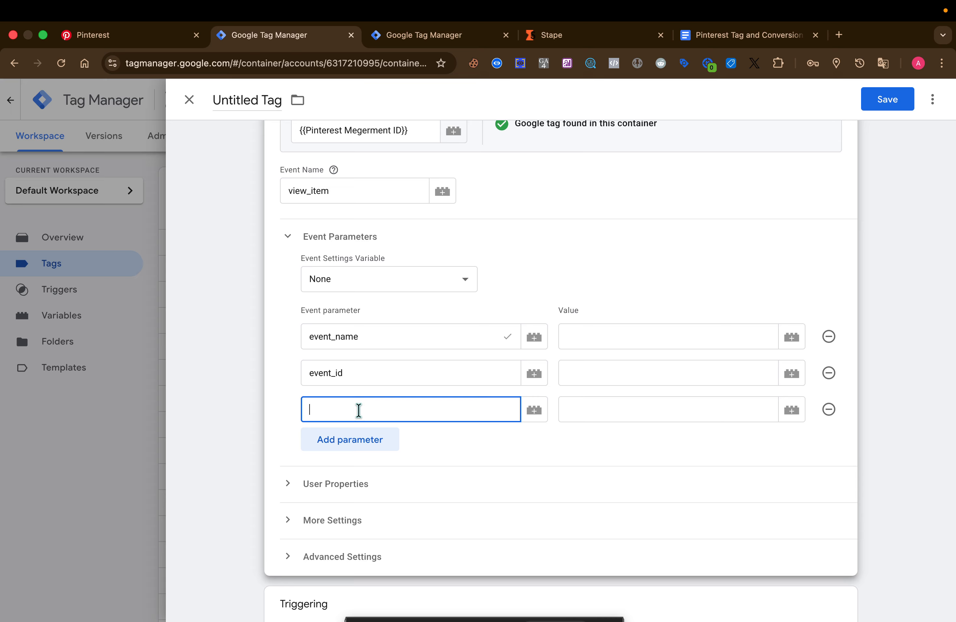
text(val)
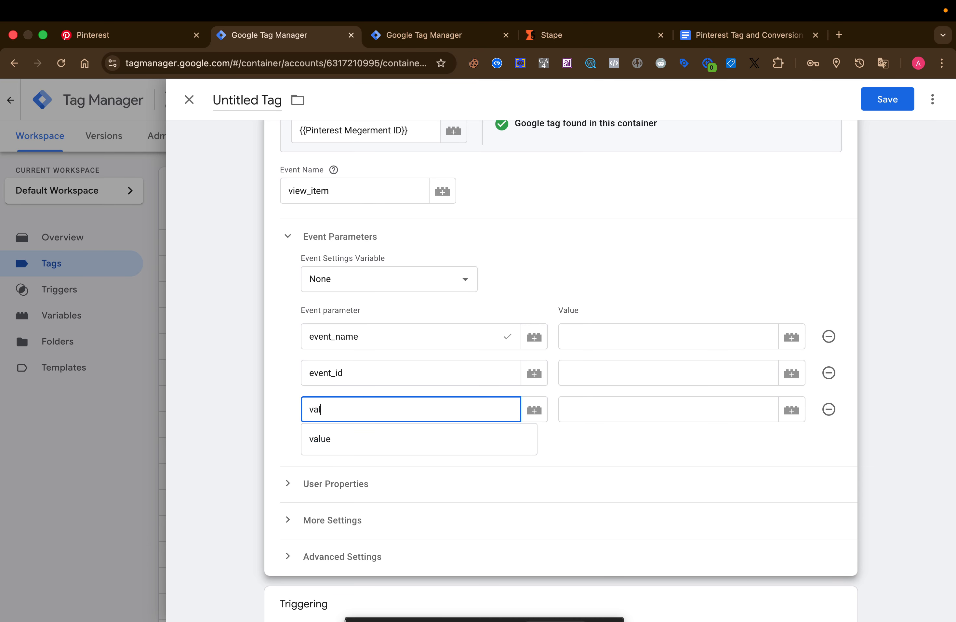
text(ue)
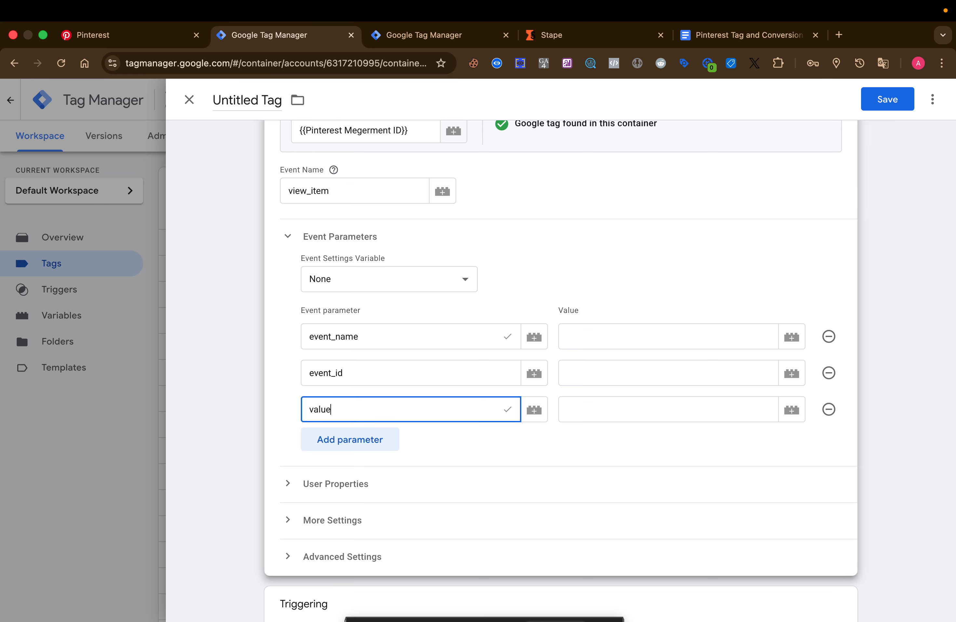
click(359, 439)
click(340, 447)
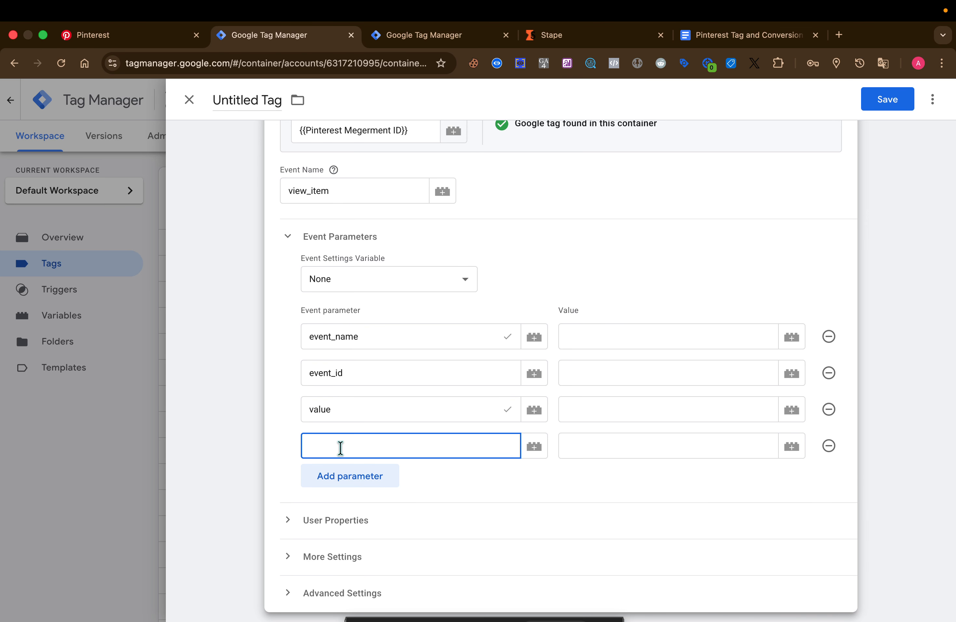
text(cur)
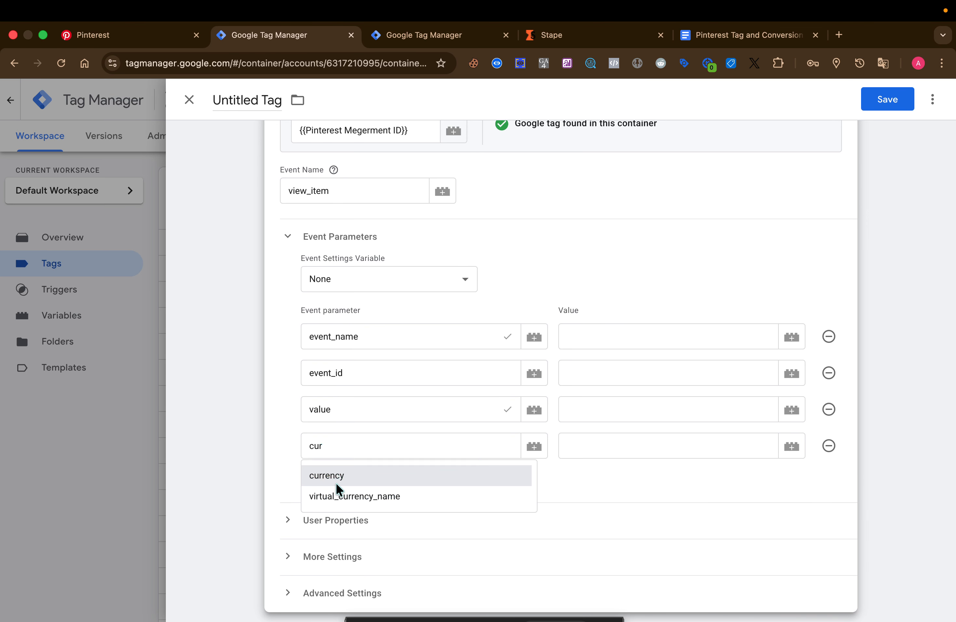
click(336, 483)
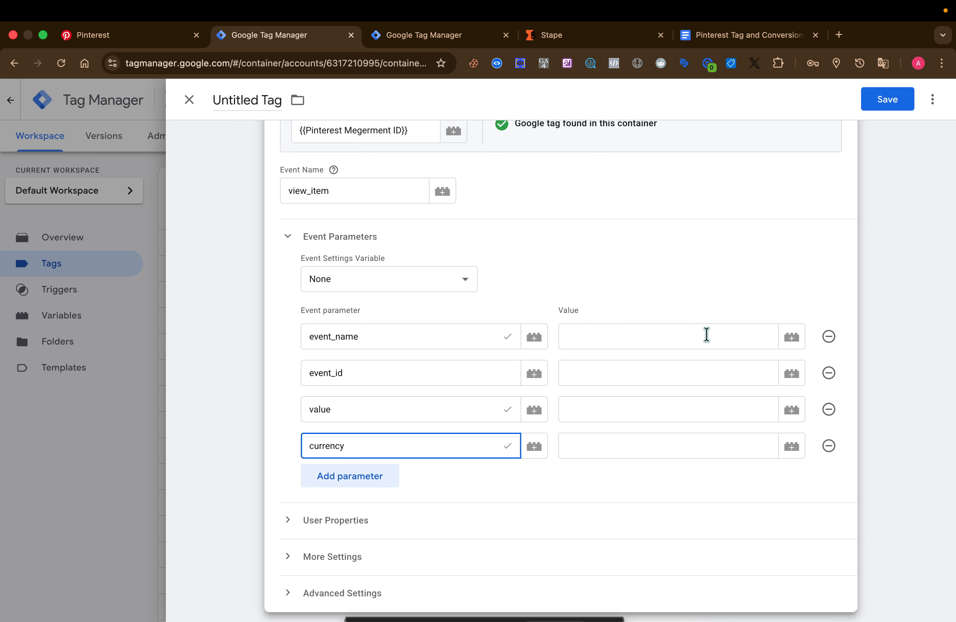
Step: Set the event_name parameter's value to view_item and assign the Meta Event Id variable to event_id
click(717, 337)
text(vi)
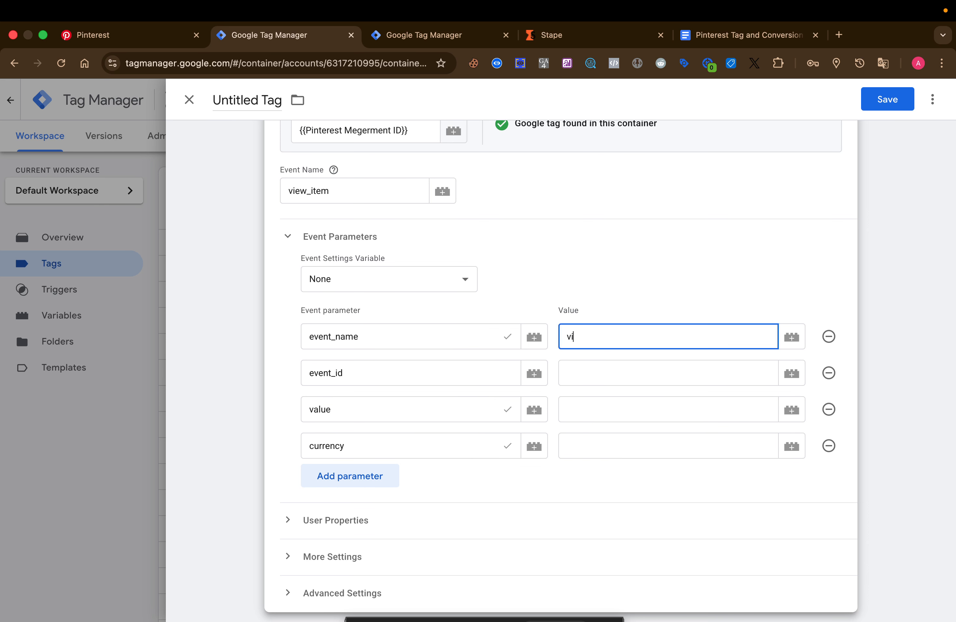
text(ew_item)
click(792, 376)
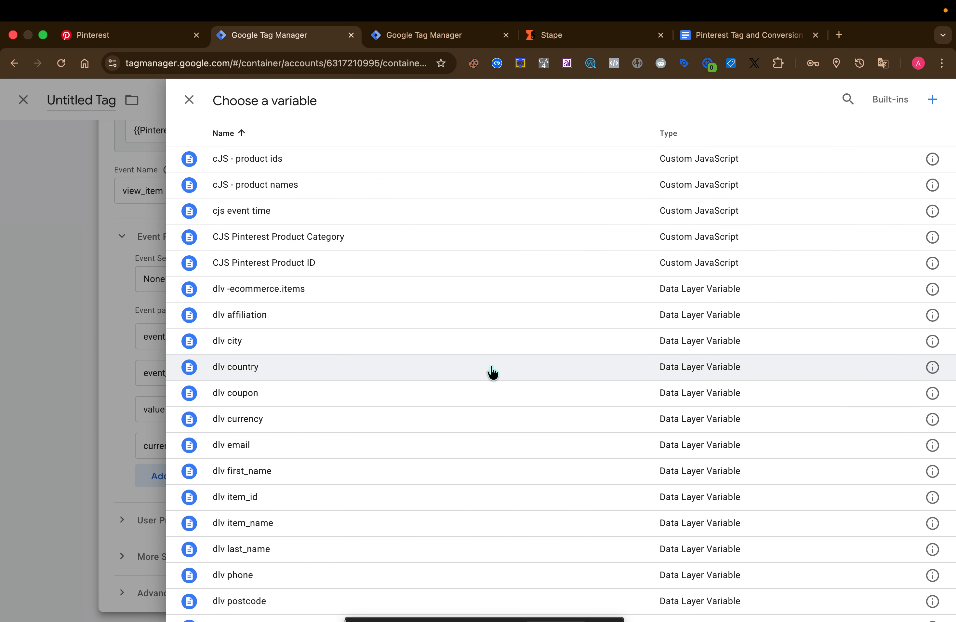
scroll(493, 372, down, 10)
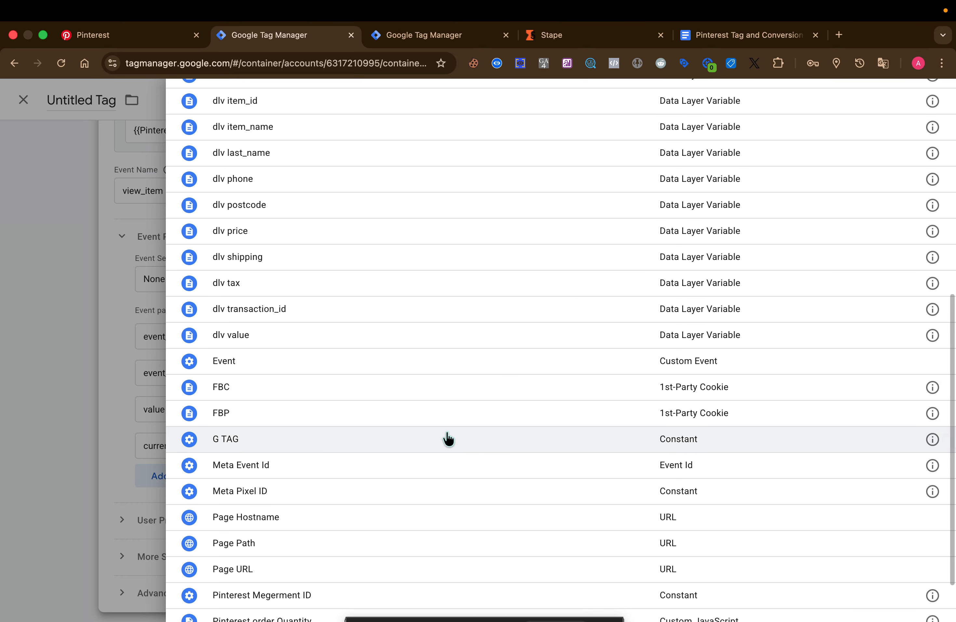
click(440, 461)
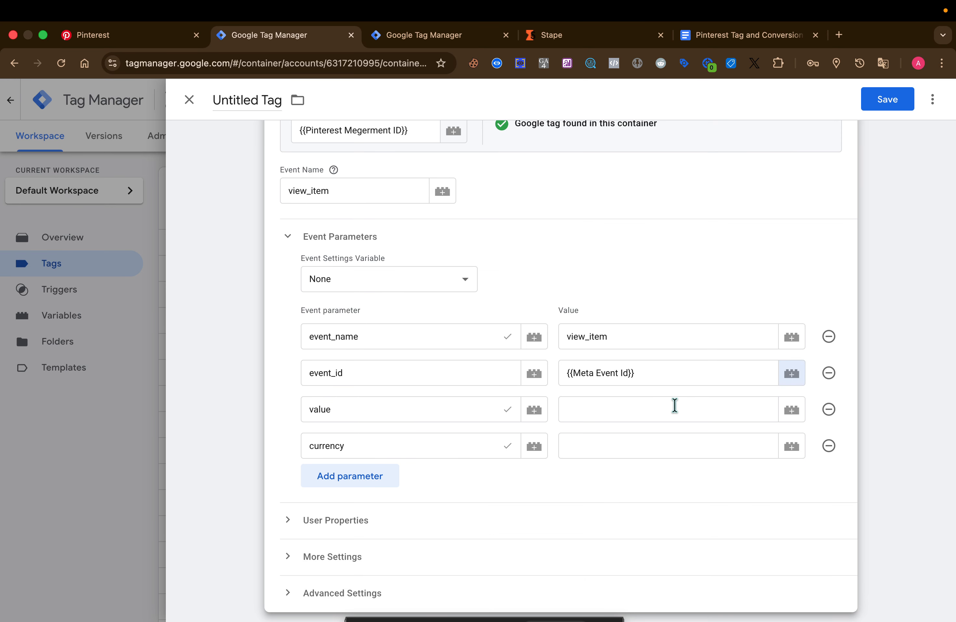
Step: Assign the dlv price variable to the value parameter and the dlv currency variable to the currency parameter
click(792, 409)
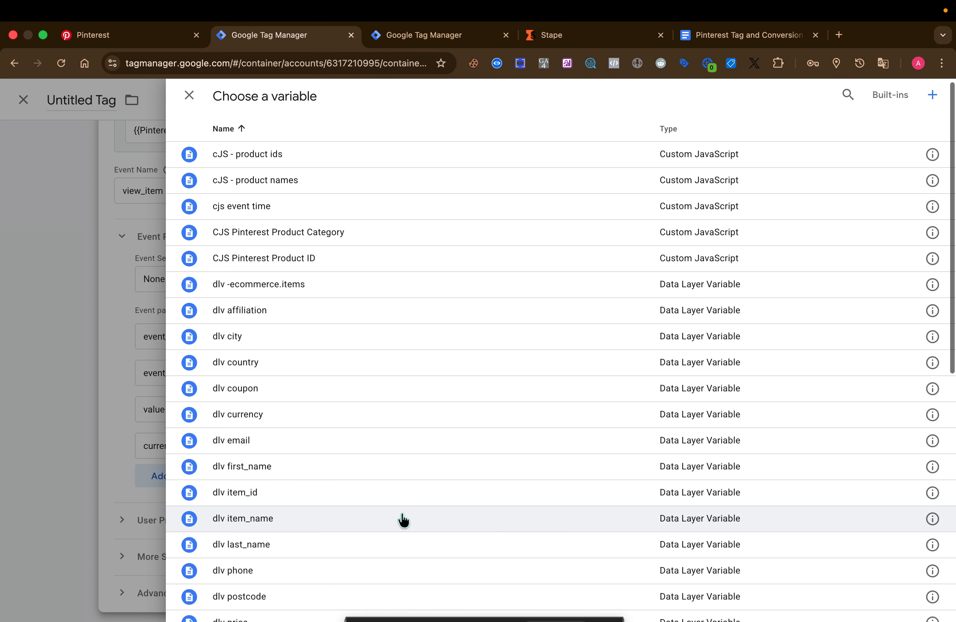
scroll(404, 521, down, 3)
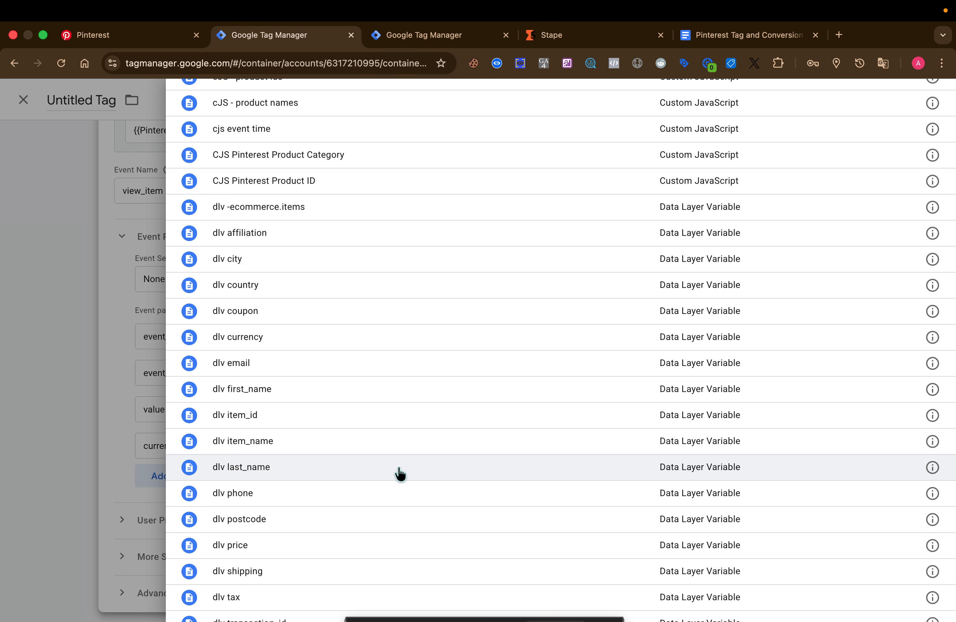
scroll(400, 469, down, 5)
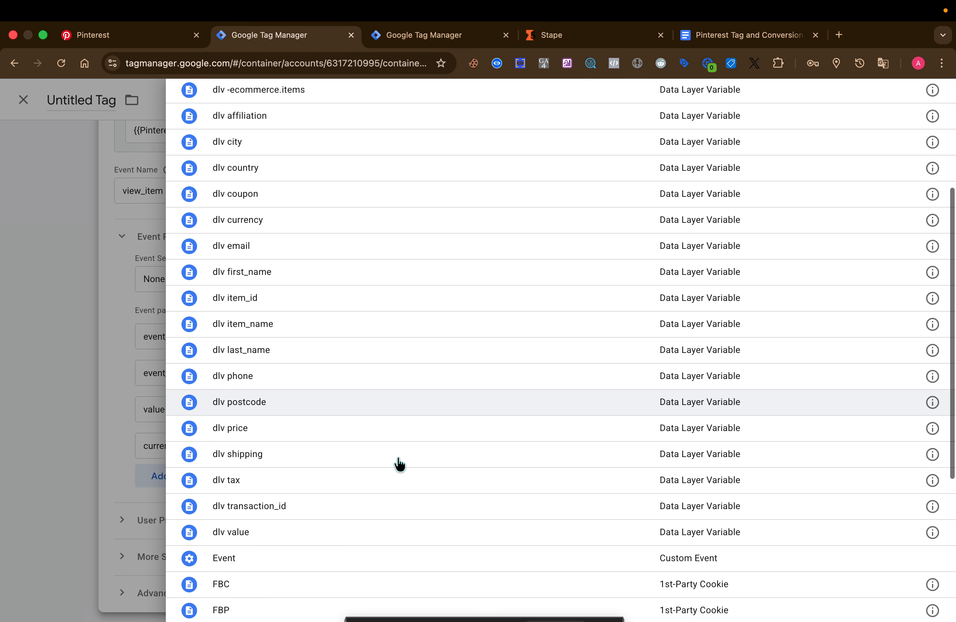
scroll(399, 465, down, 2)
scroll(400, 465, up, 2)
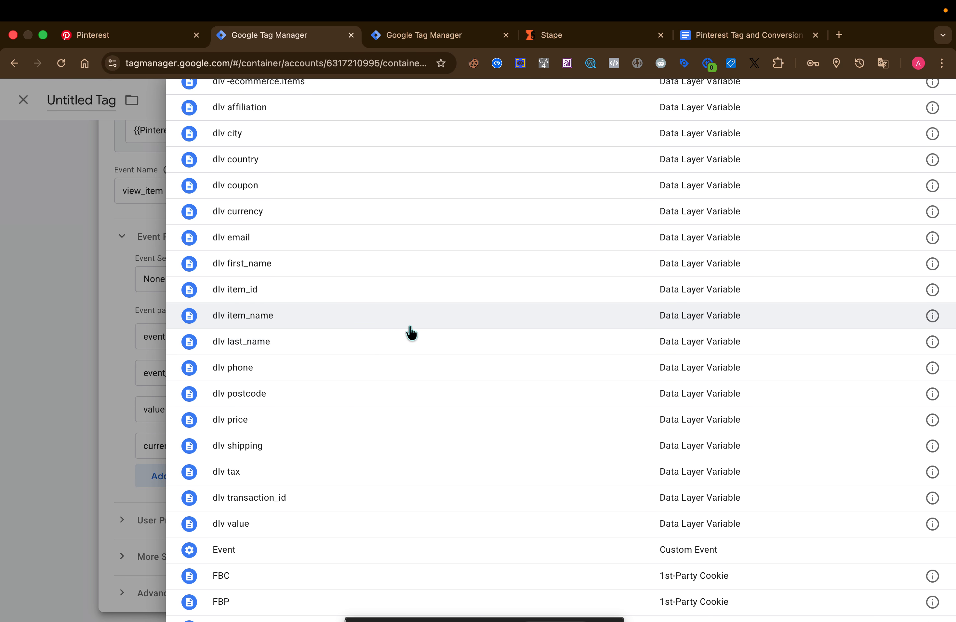
scroll(737, 134, up, 5)
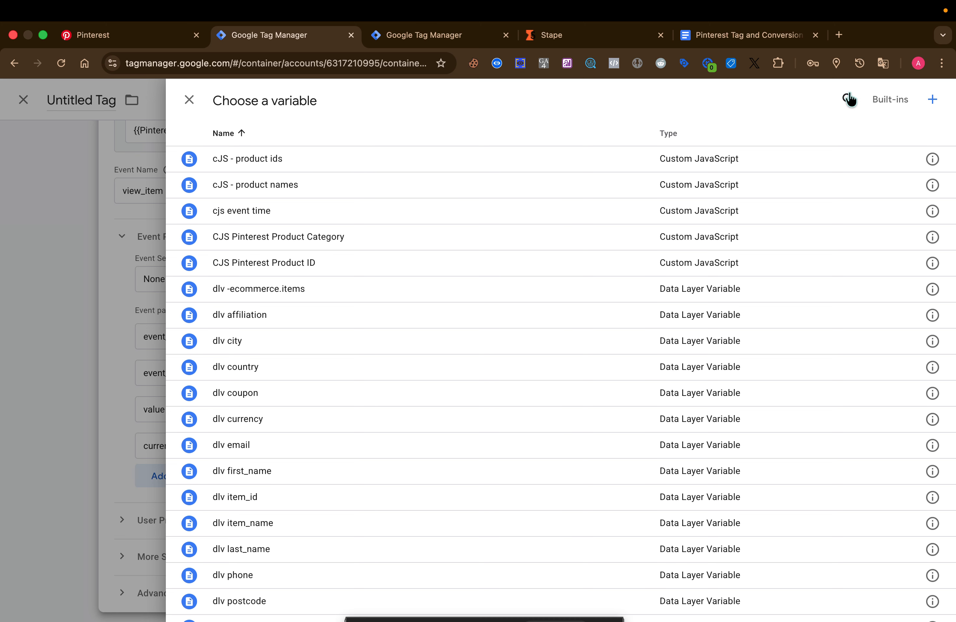
click(850, 99)
text(pri)
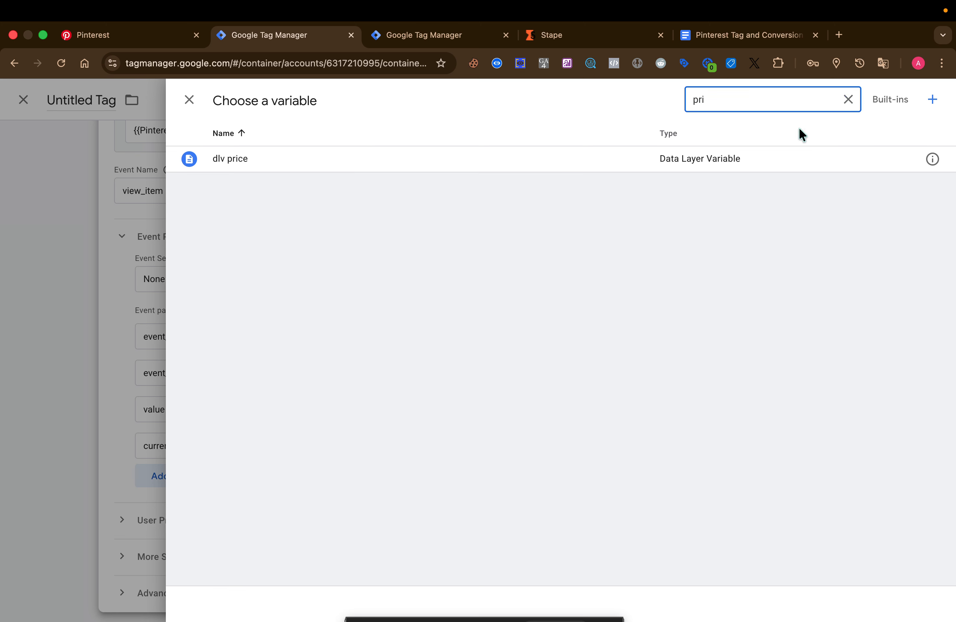
click(792, 158)
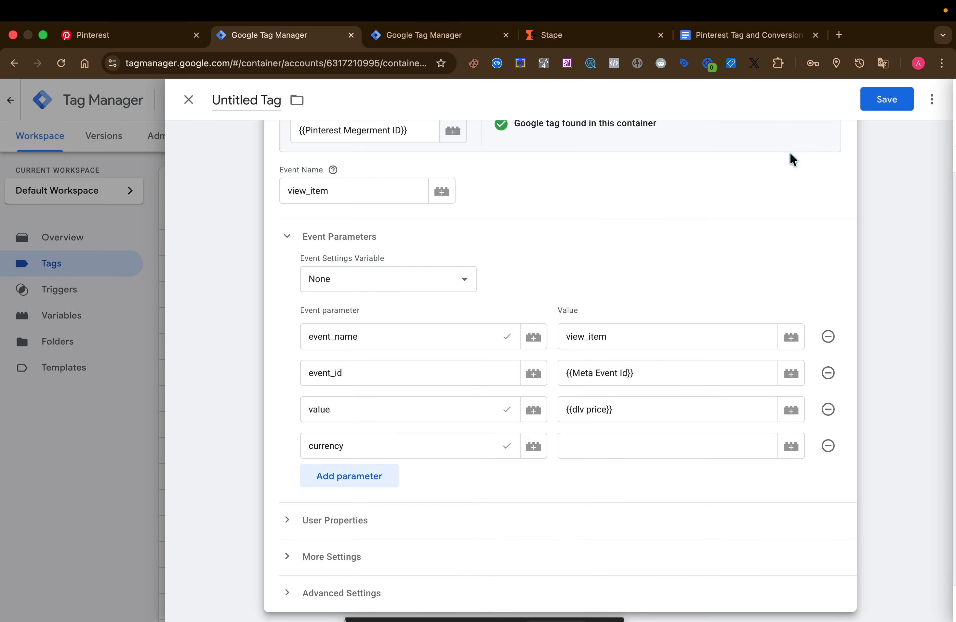
click(792, 446)
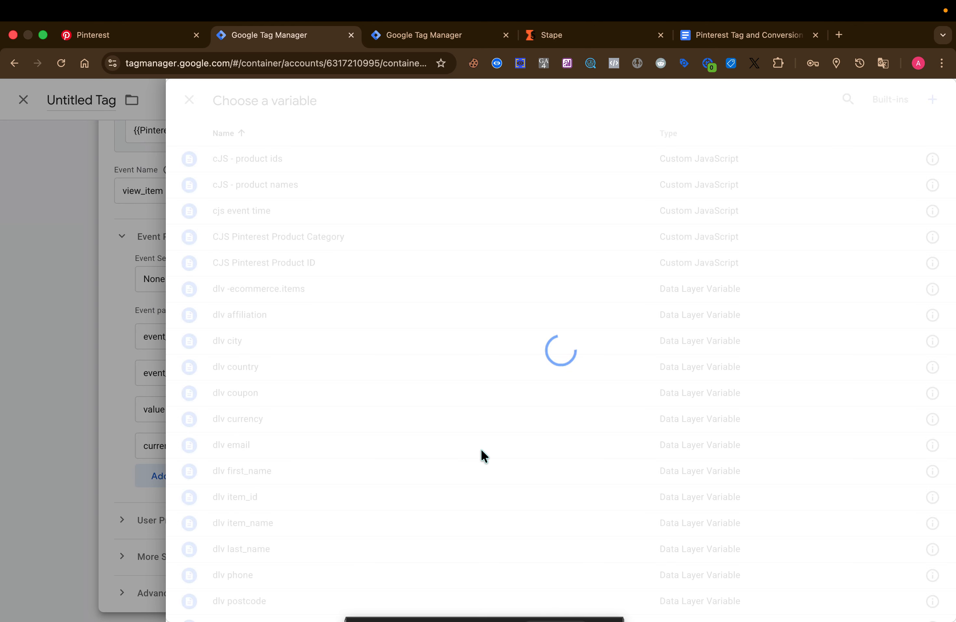
click(445, 425)
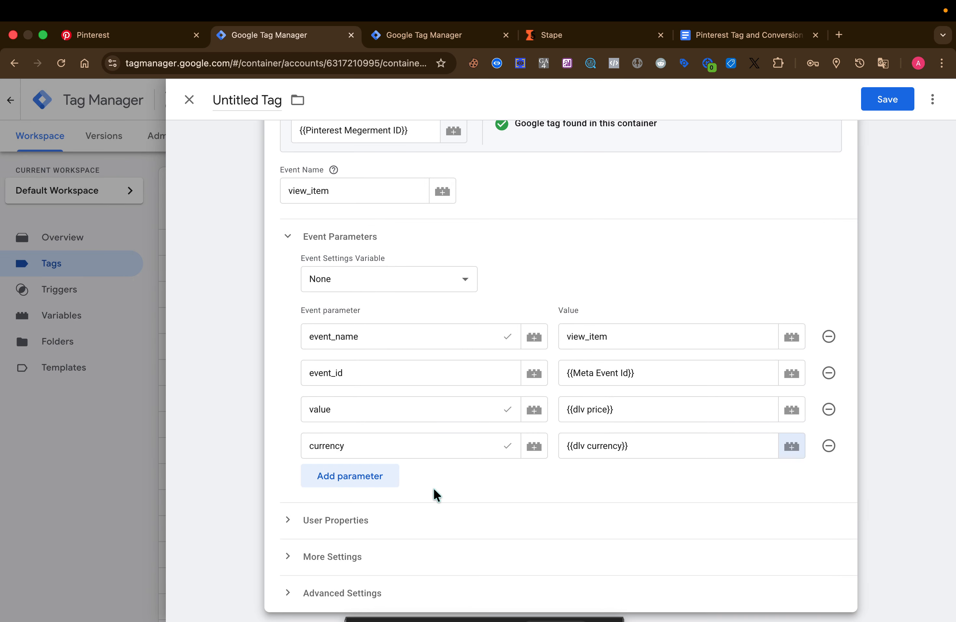
Step: Assign the view_item custom event trigger to the untitled GA4 event tag
scroll(412, 527, down, 4)
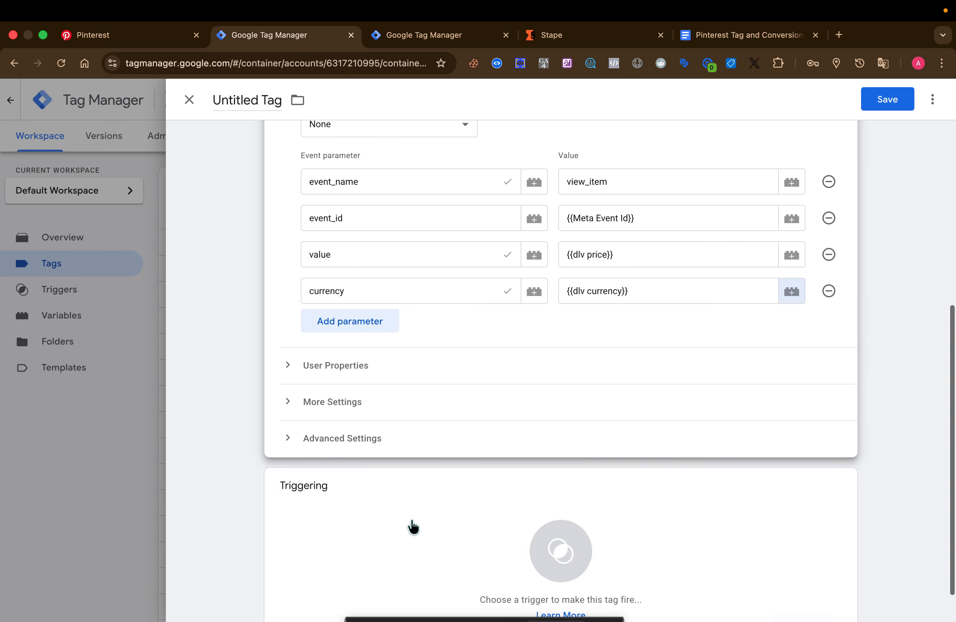
click(413, 526)
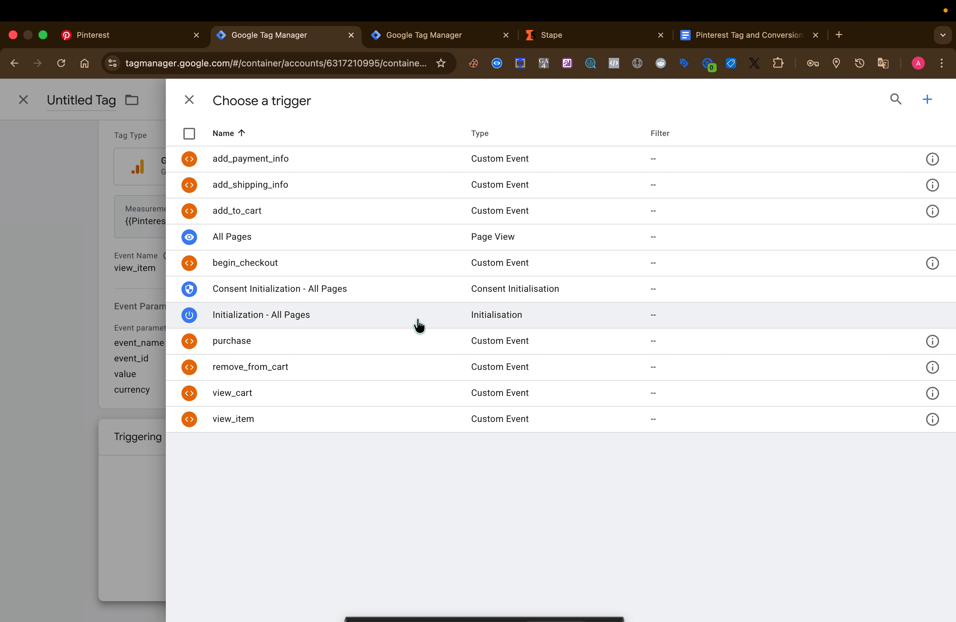
click(401, 420)
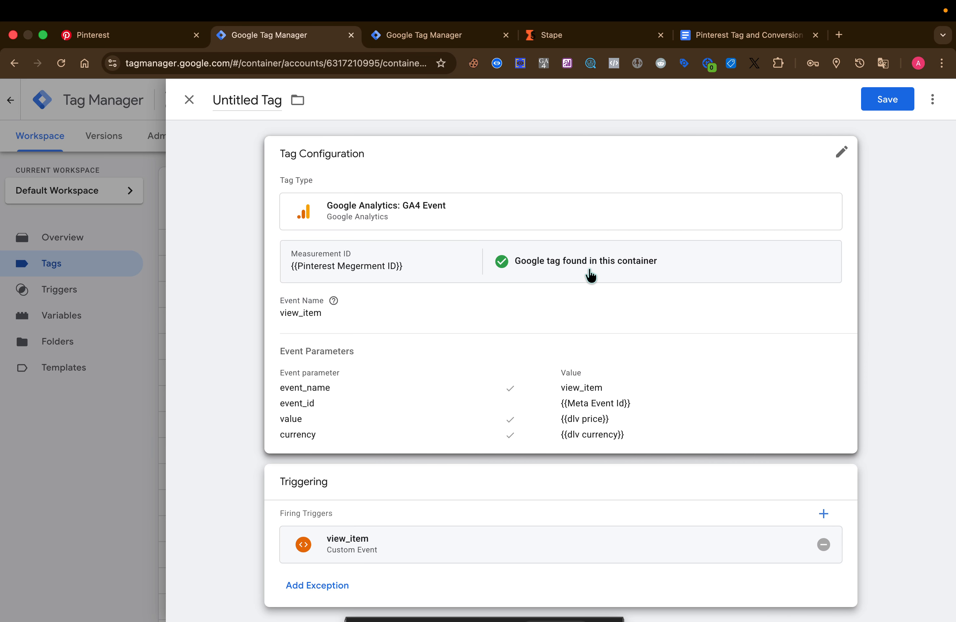
Step: Name the tag "Pinterest SS Page visit Tag" and save it
double_click(231, 104)
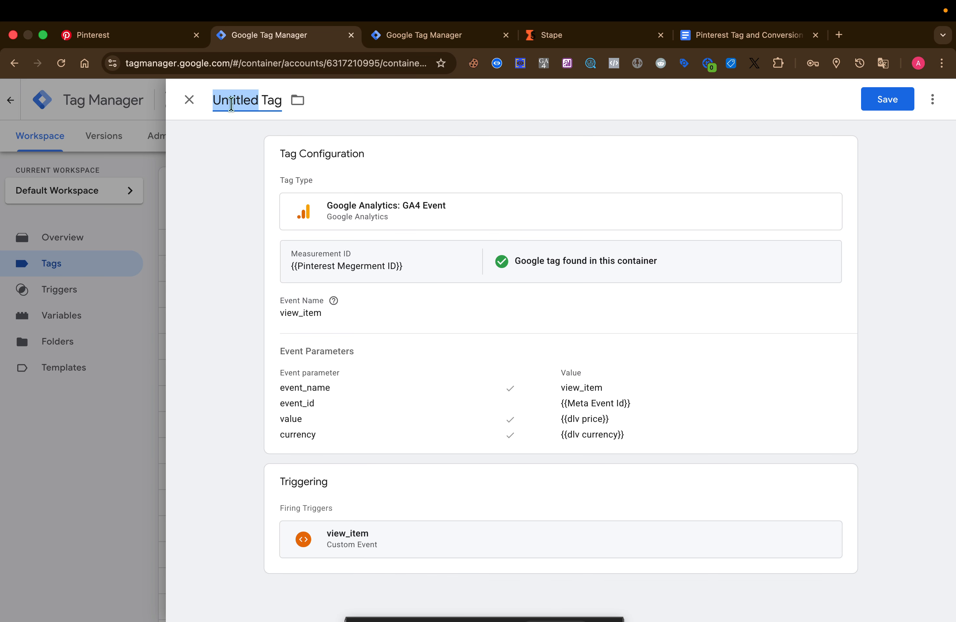
text(P)
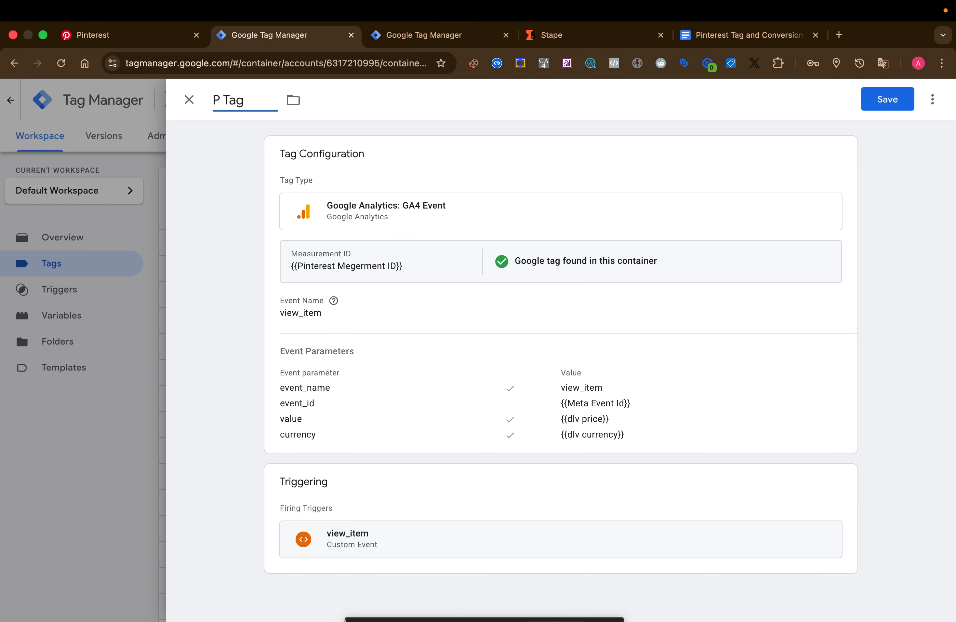
text(interest)
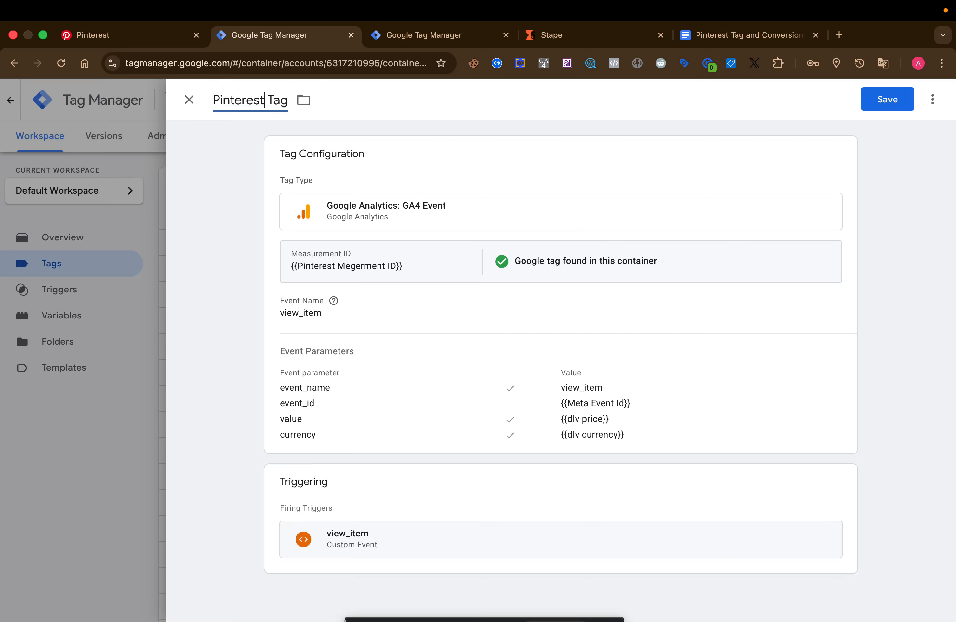
text( SS)
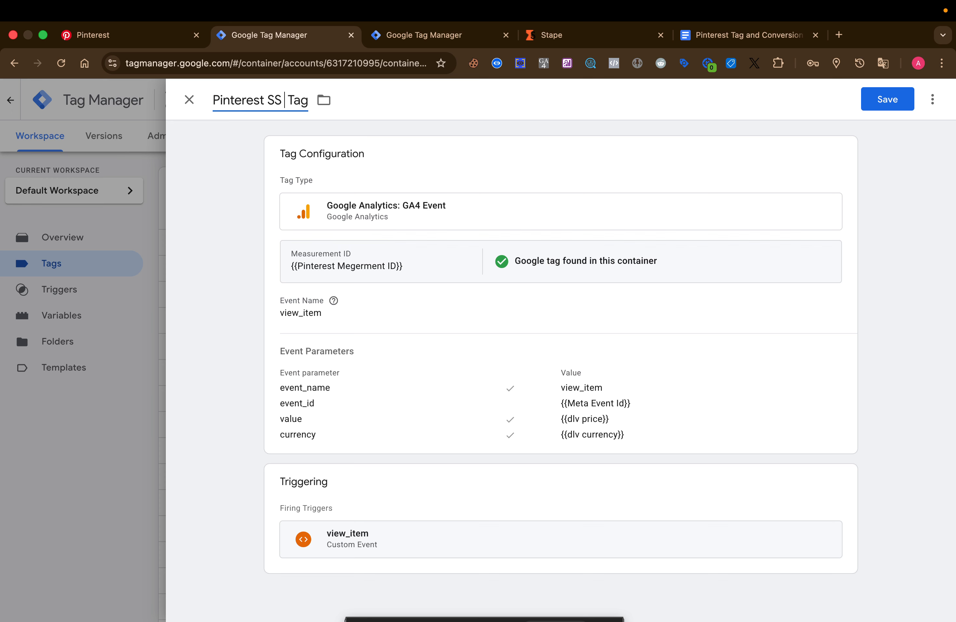
text( Page)
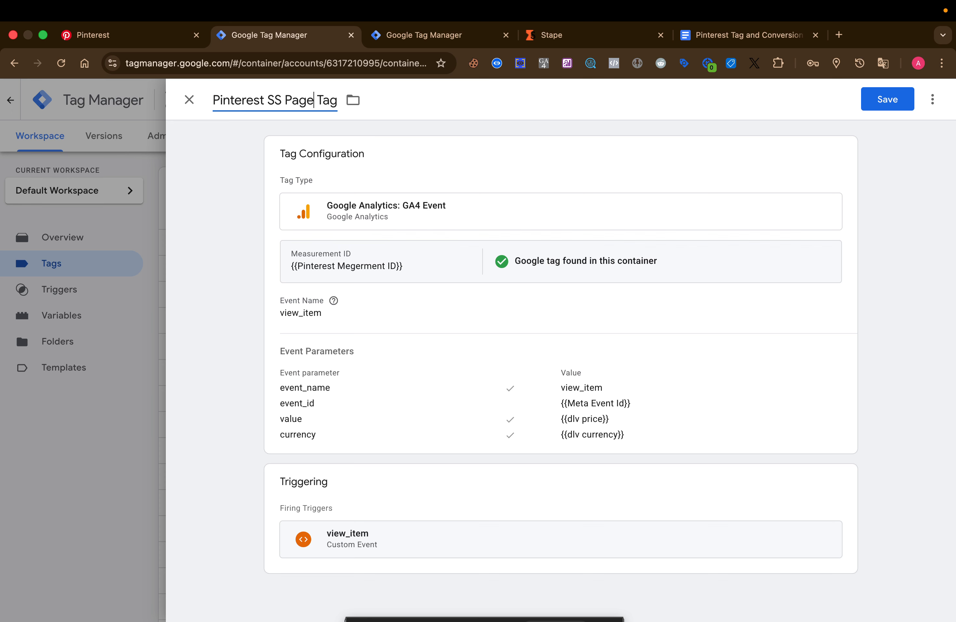
text( visit)
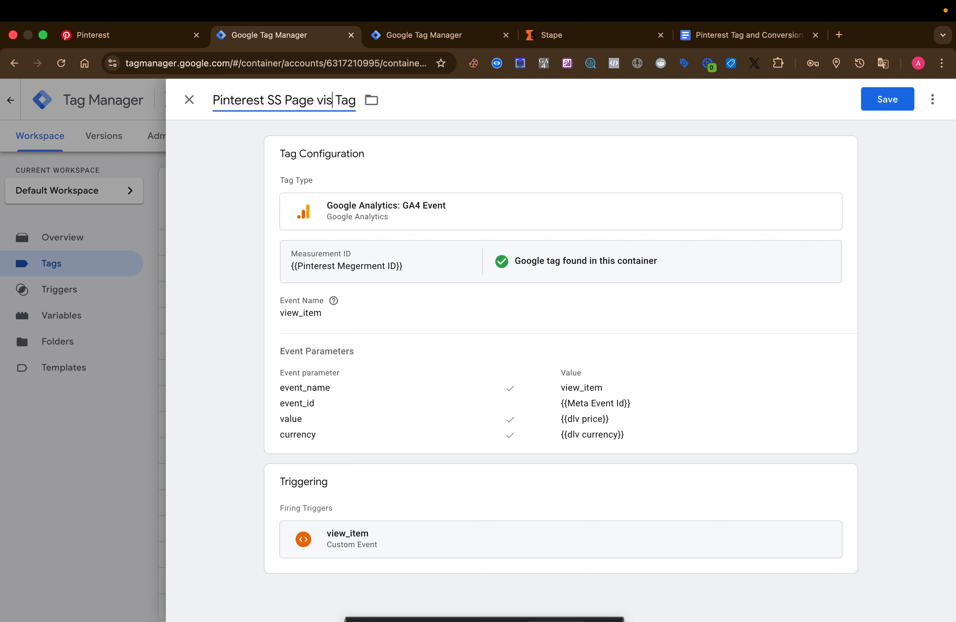
key(BackSpace)
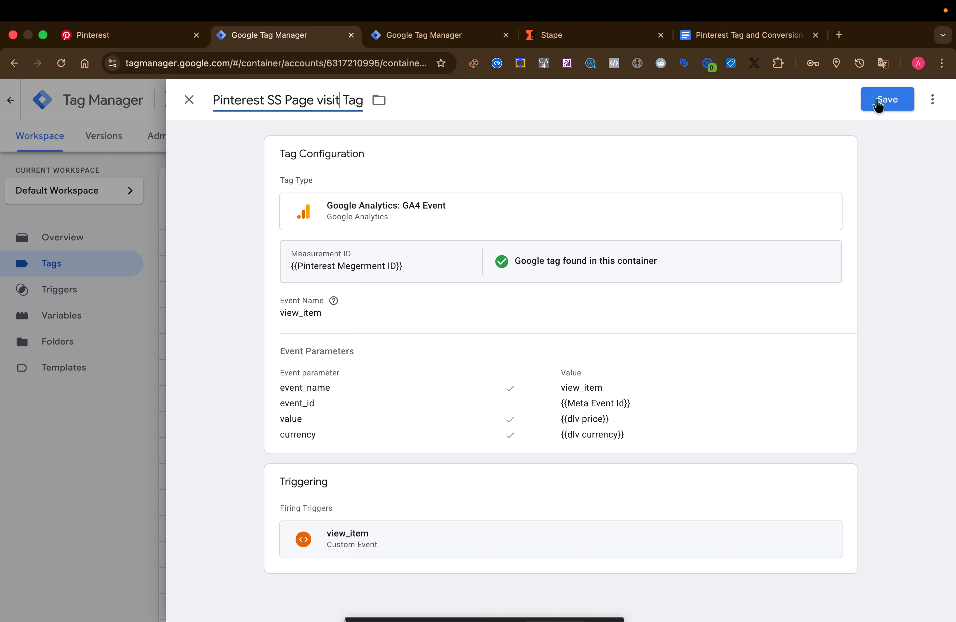
click(874, 129)
click(886, 106)
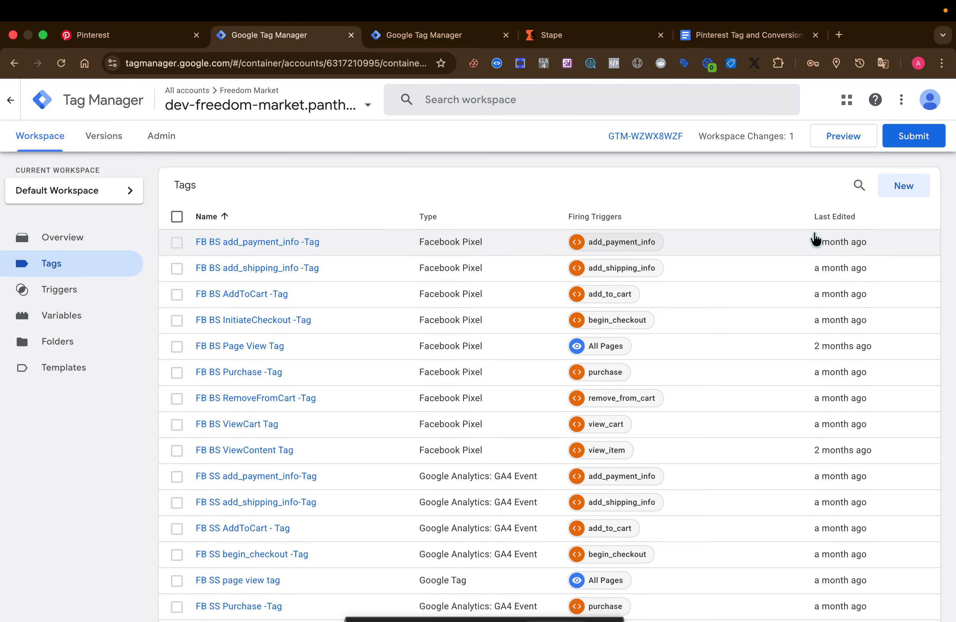
Step: Open Pinterest SS Page visit Tag from the tag list and create a copy of it
scroll(768, 323, down, 10)
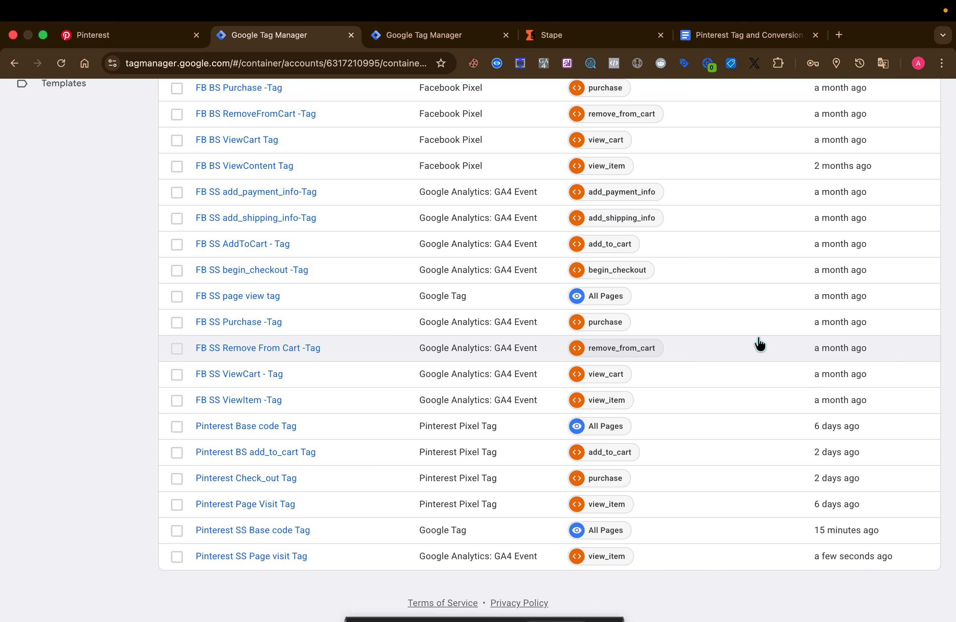
click(455, 560)
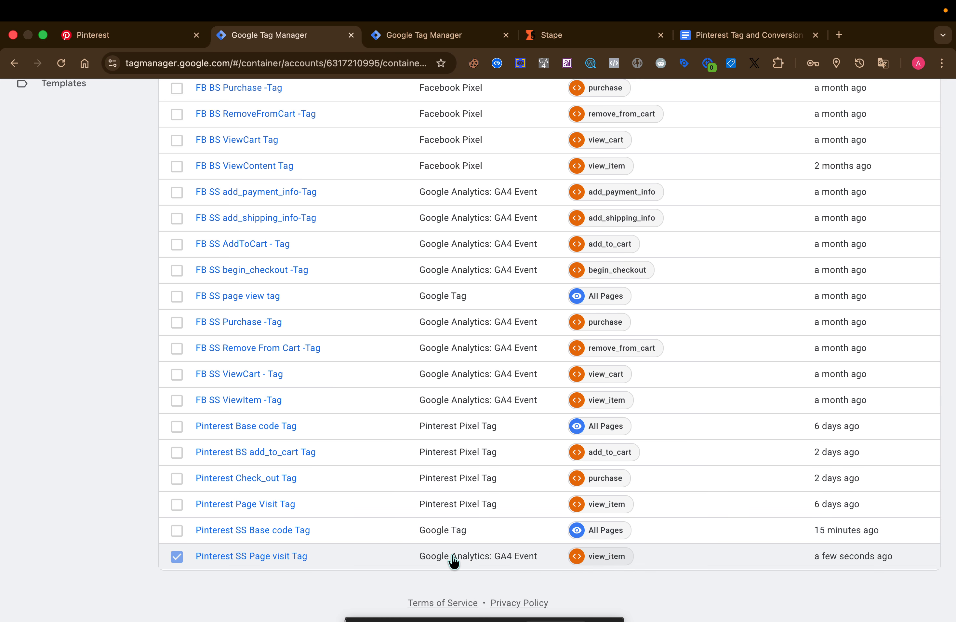
click(412, 561)
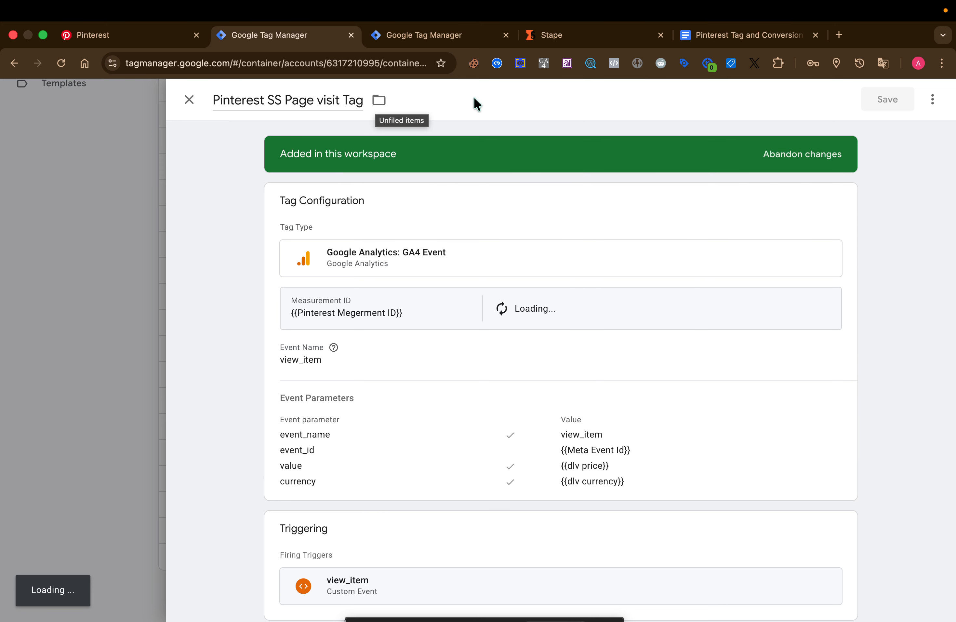
click(933, 99)
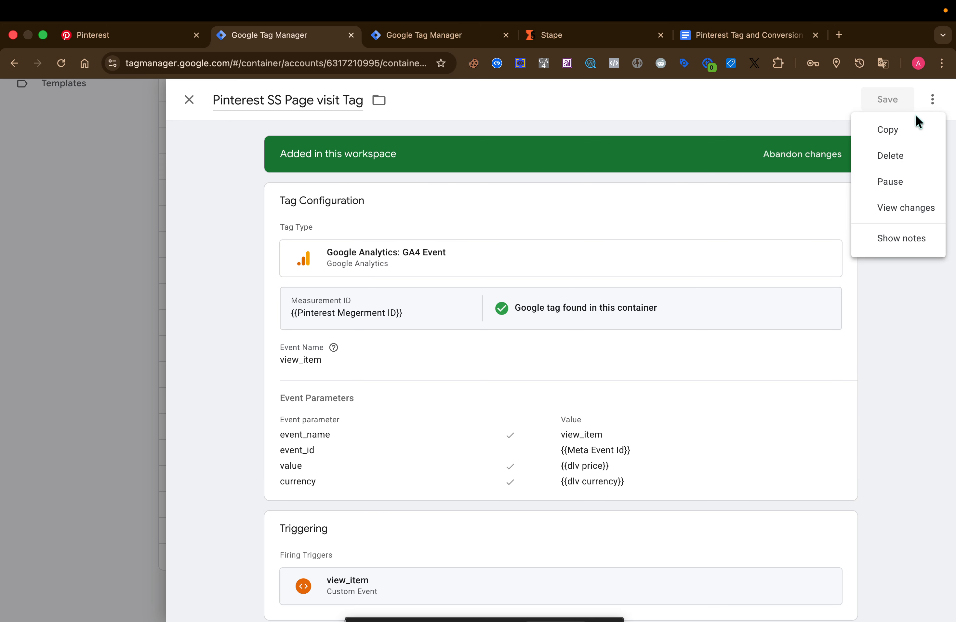
click(889, 130)
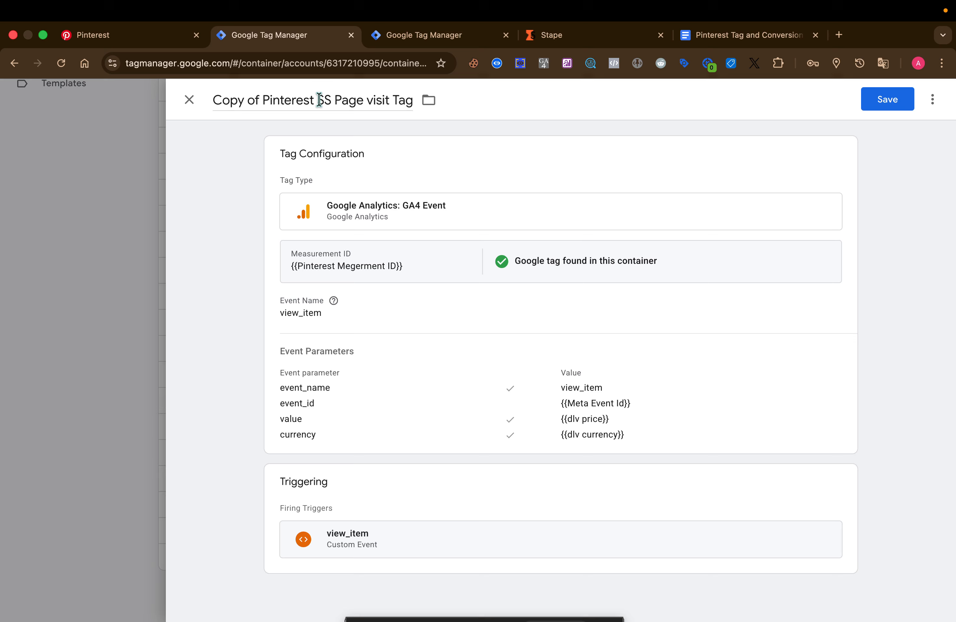
Step: Rename the copied tag as "Pinterest SS add_to_cart Tag"
click(385, 100)
triple_click(386, 100)
double_click(377, 100)
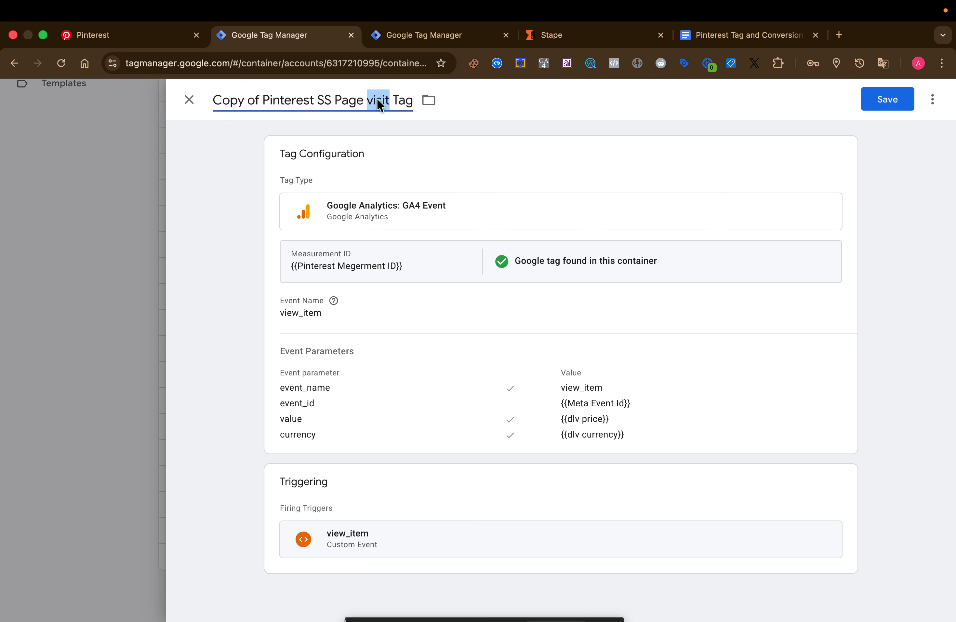
key(BackSpace)
key(BackSpace)
key(BackSpace)
key(BackSpace)
key(BackSpace)
key(BackSpace)
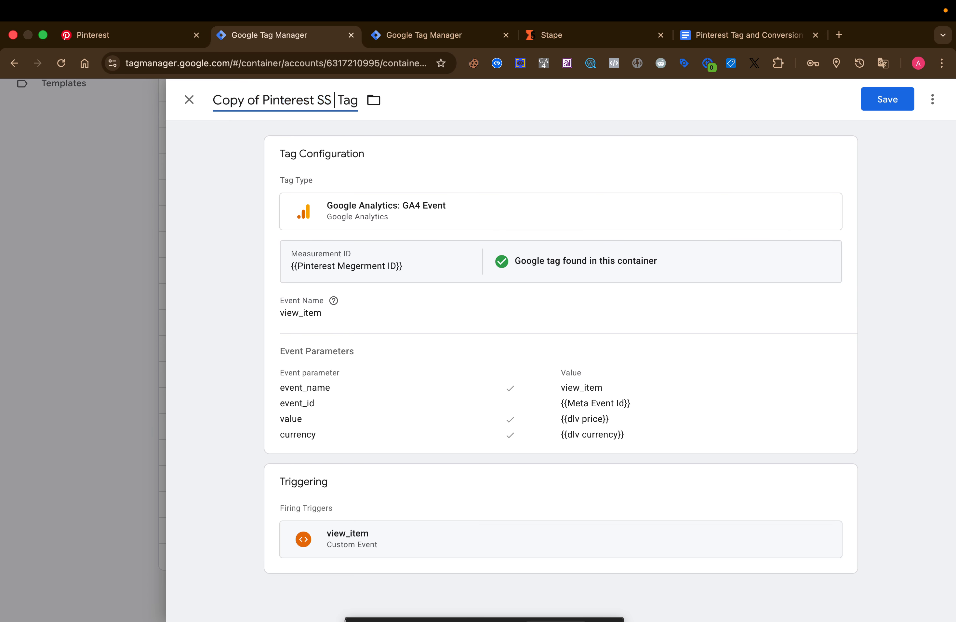
text(add )
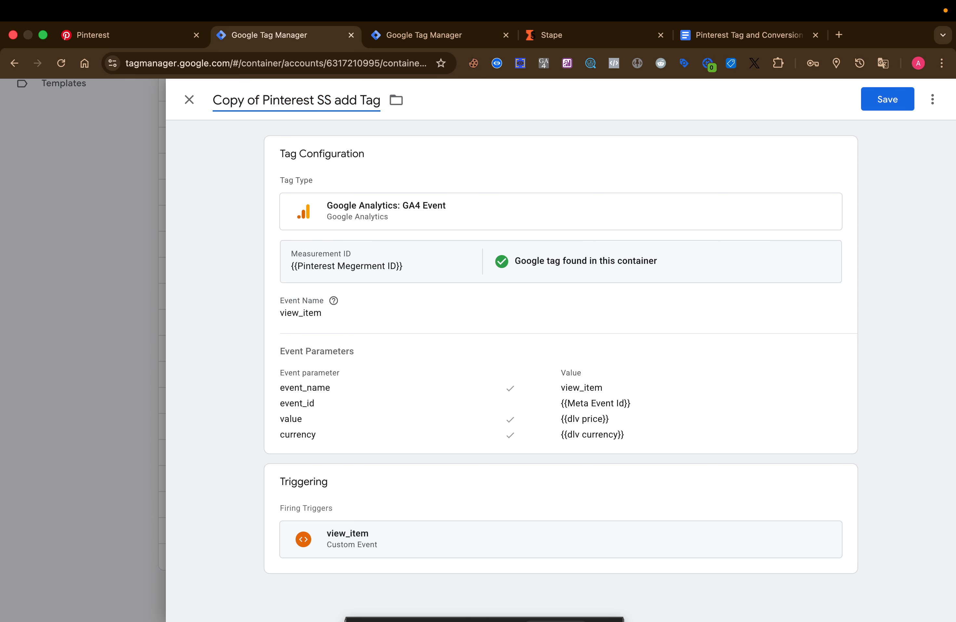
text(_to_cart)
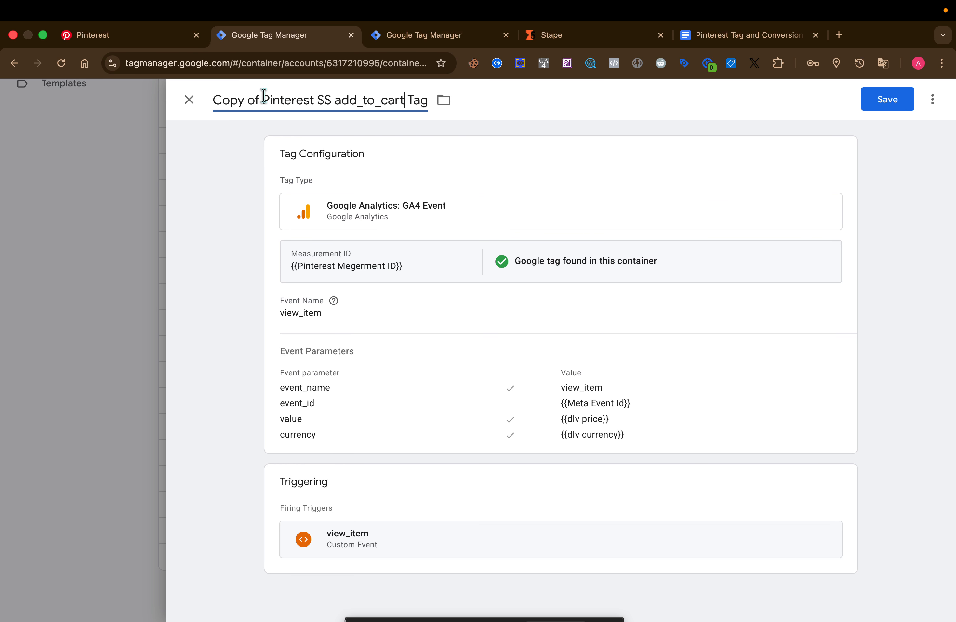
drag(261, 97, 215, 96)
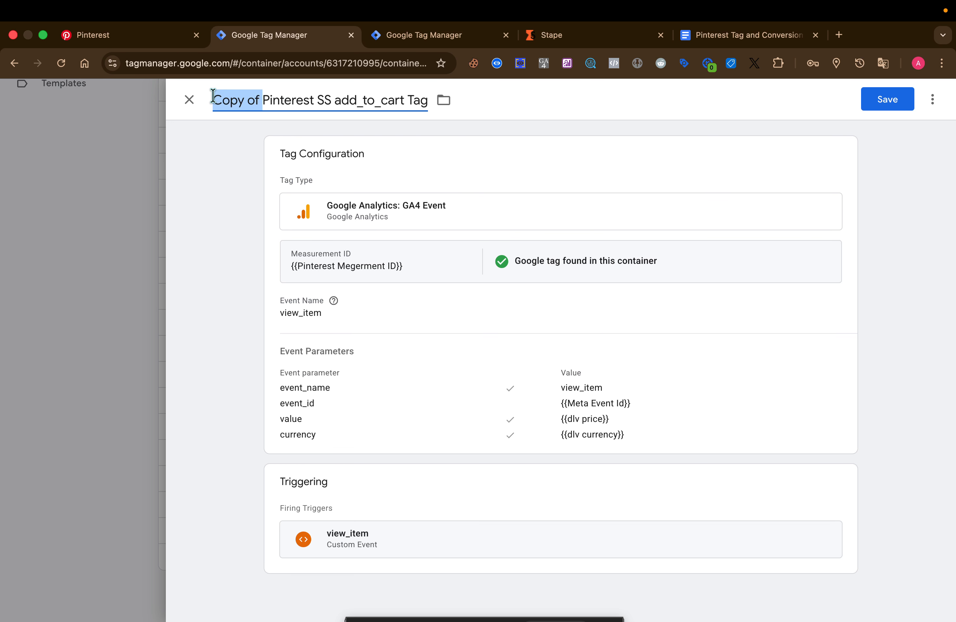
key(BackSpace)
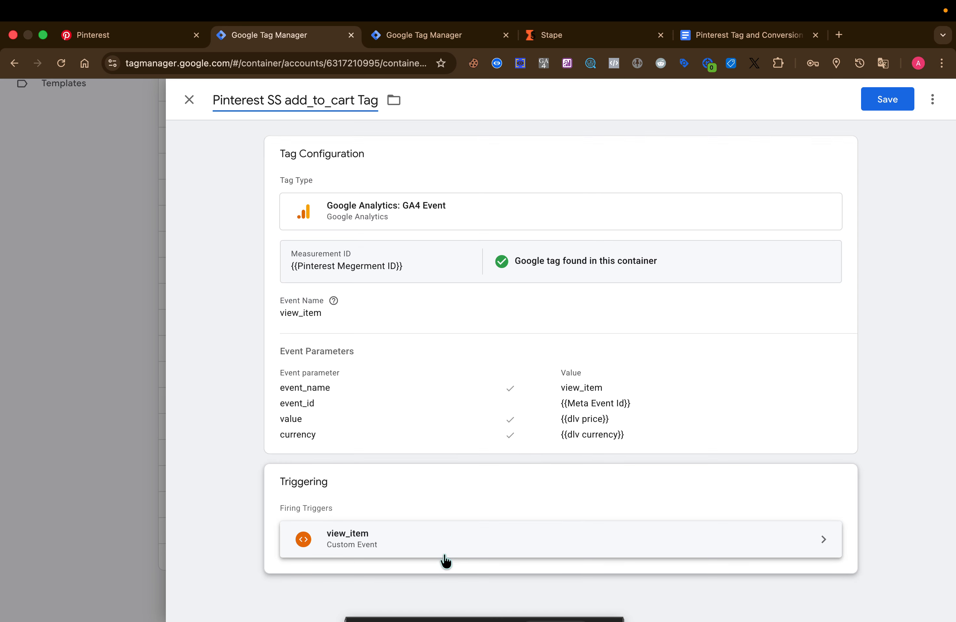
Step: Set both the event_name parameter's value and the tag's Event Name to add_to_cart
click(458, 418)
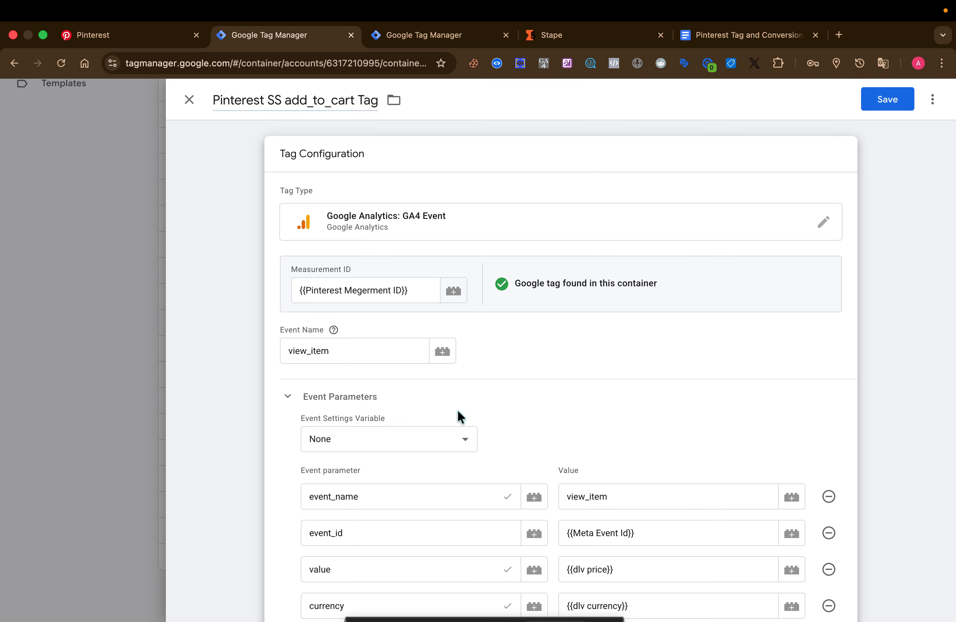
scroll(462, 446, down, 3)
scroll(463, 446, down, 1)
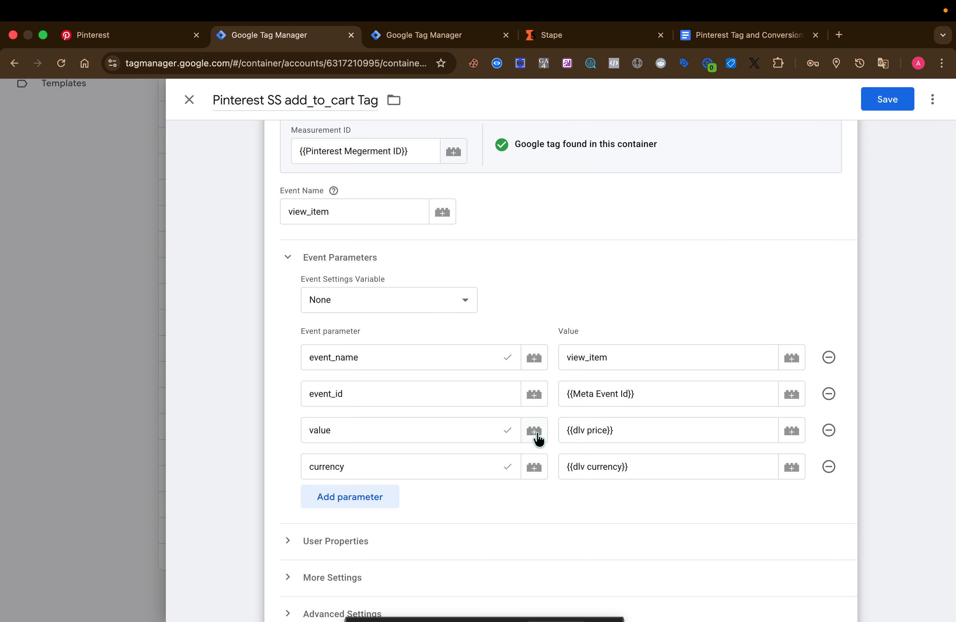
drag(628, 357, 550, 357)
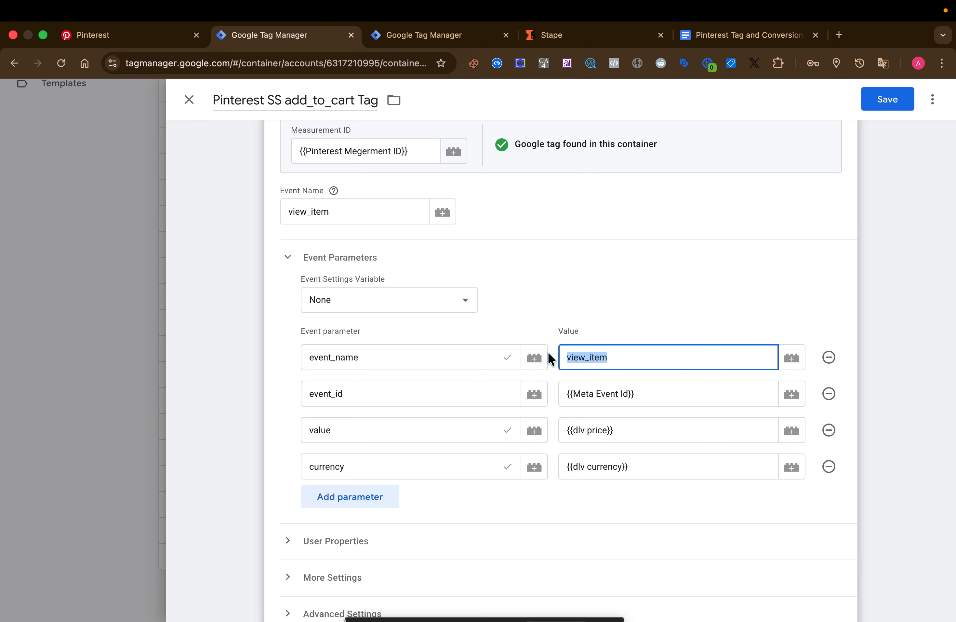
text(add_to_cart)
scroll(809, 265, up, 4)
drag(338, 350, 281, 349)
text(art)
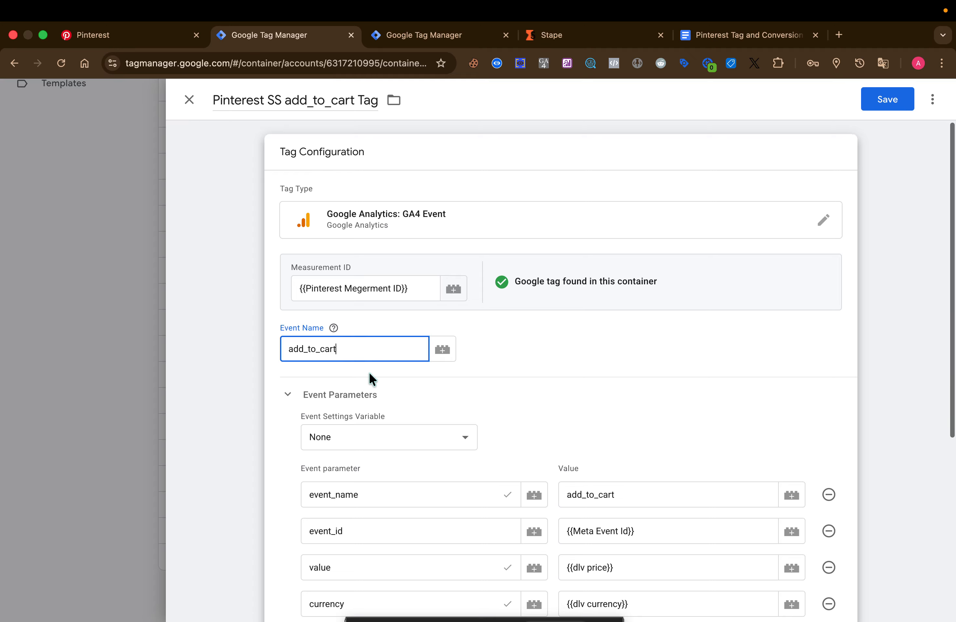
Step: Replace the view_item firing trigger with the add_to_cart trigger and save the tag
scroll(372, 378, down, 7)
click(374, 573)
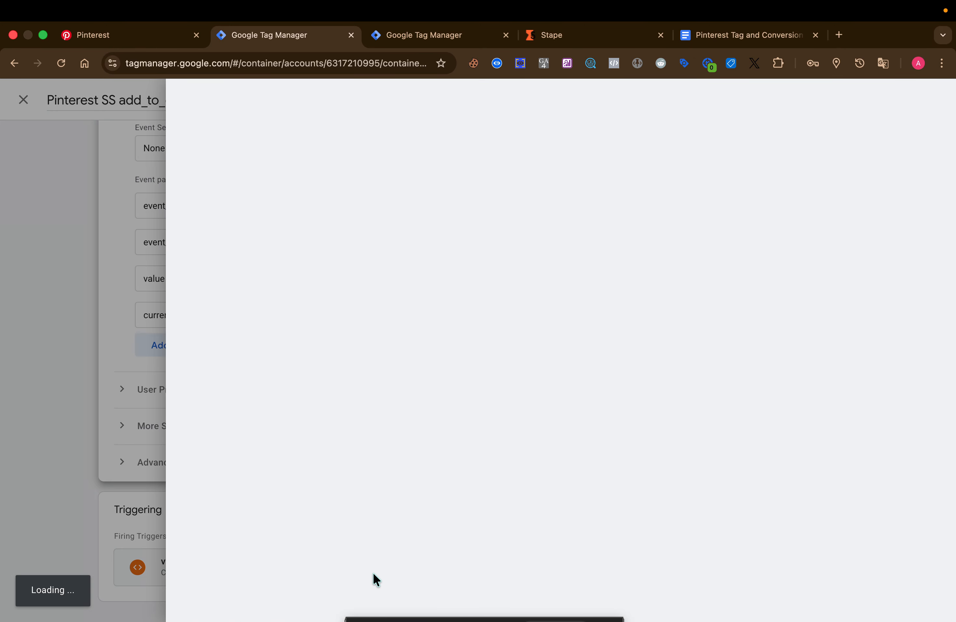
click(112, 415)
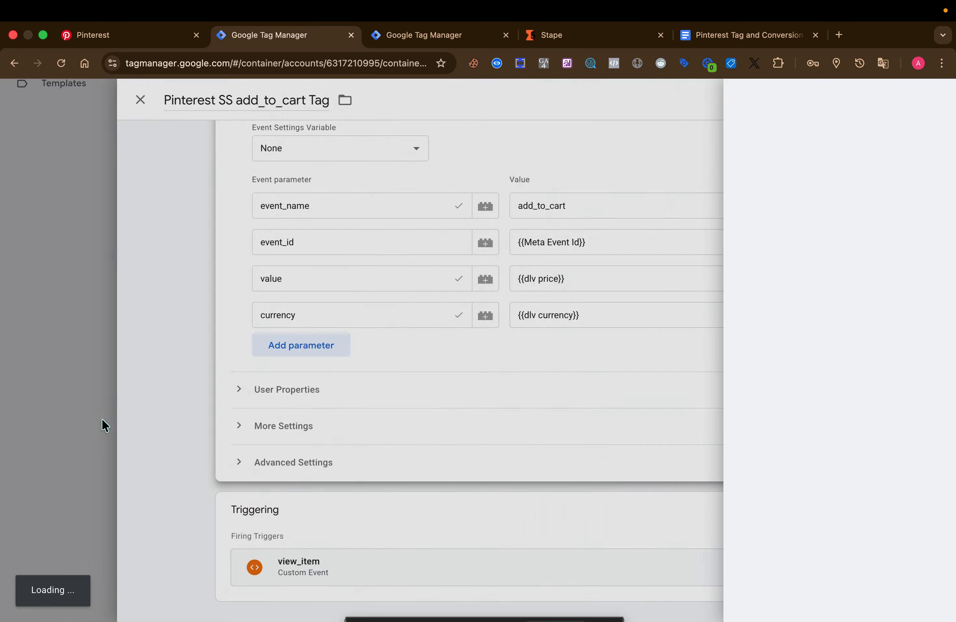
click(845, 505)
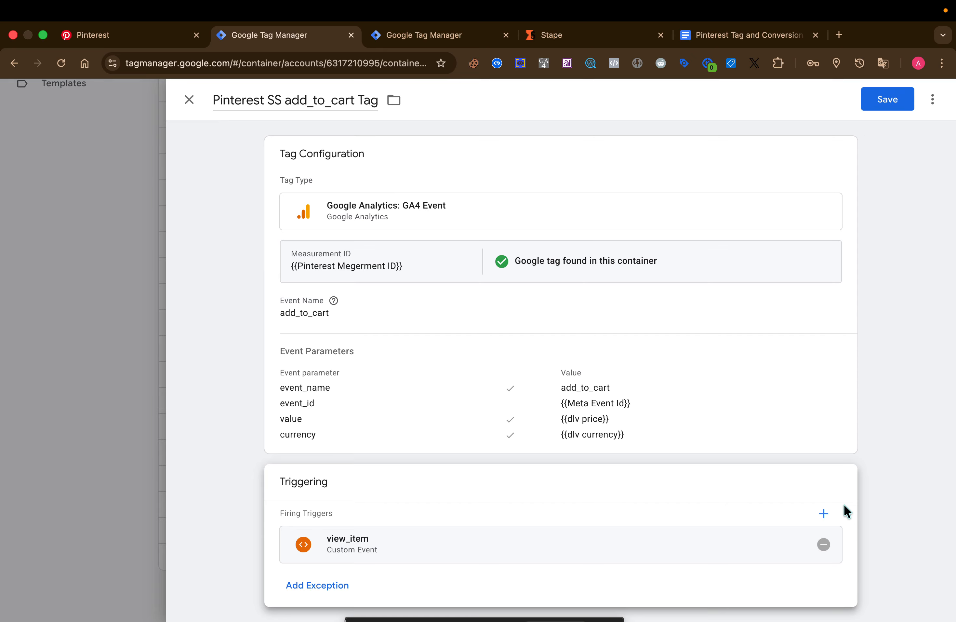
click(824, 544)
click(663, 558)
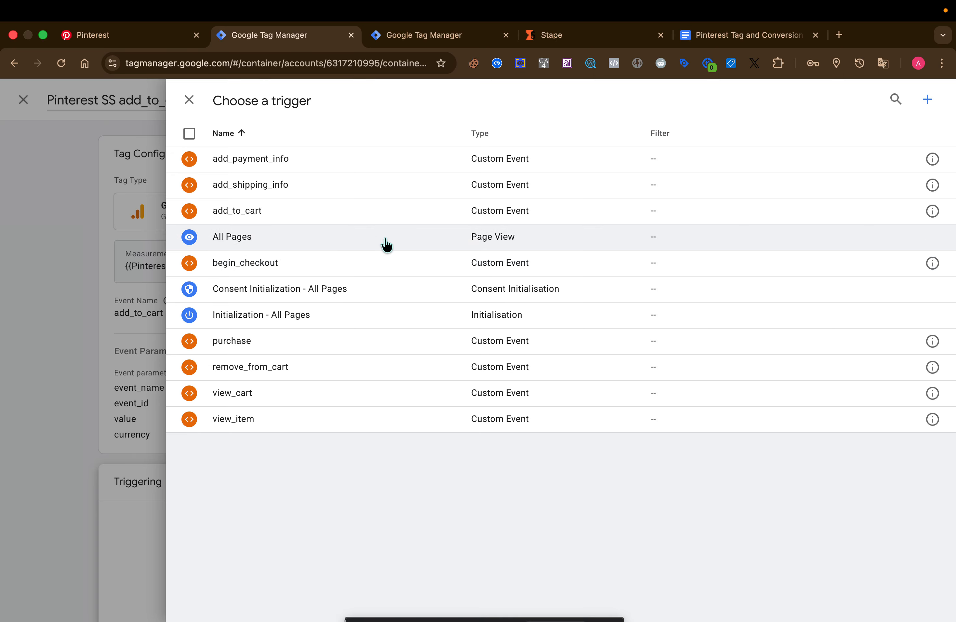
click(382, 222)
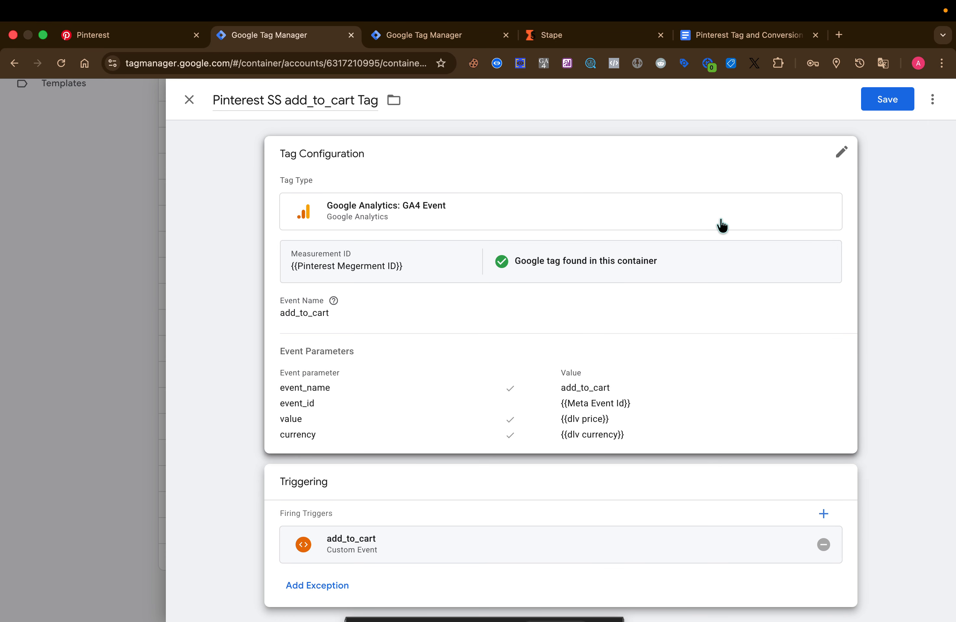
click(888, 98)
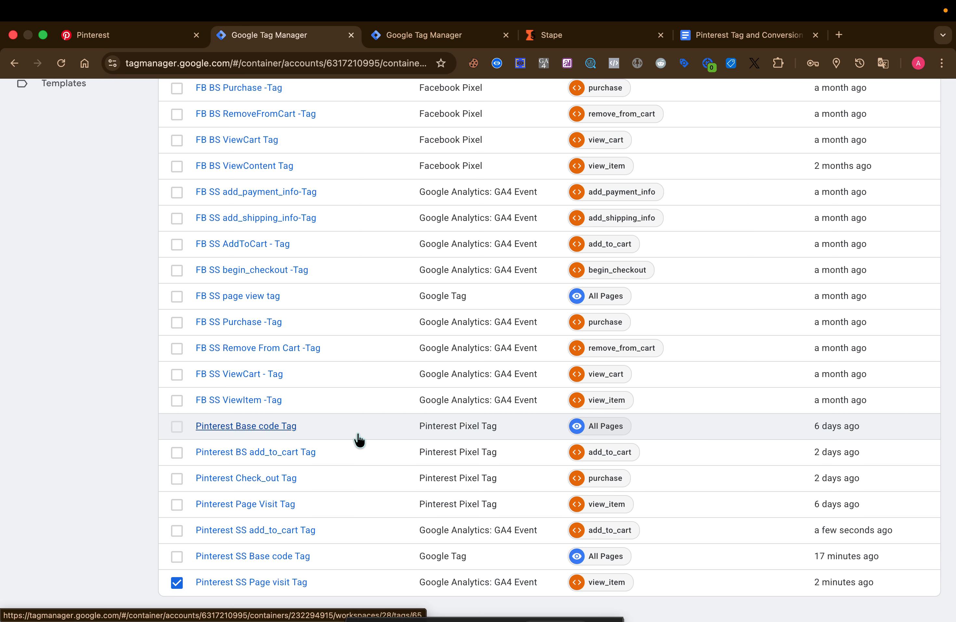
Step: Open Pinterest SS add_to_cart Tag from the tag list and create a copy of it
scroll(356, 440, down, 1)
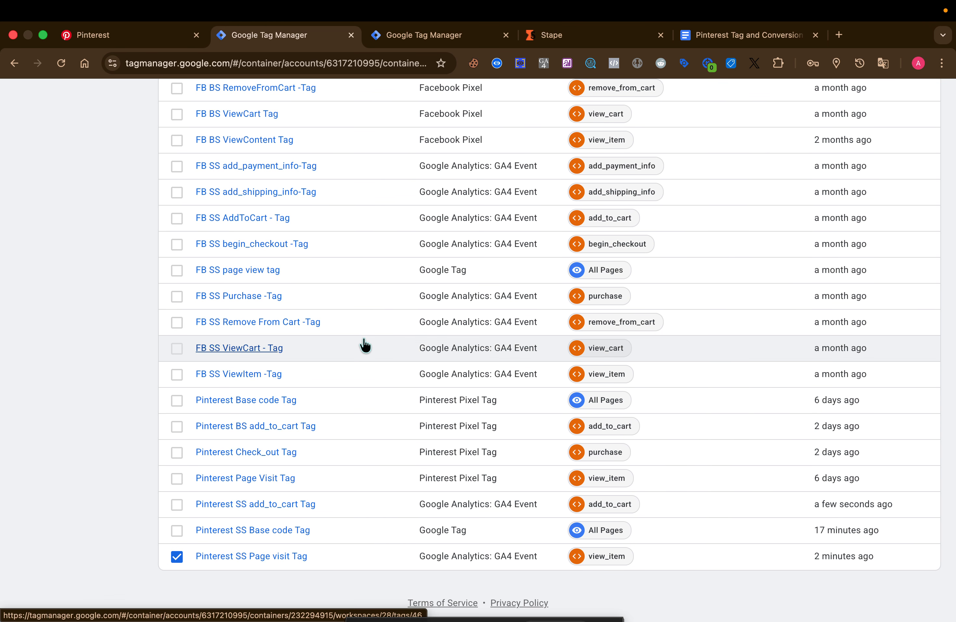
click(320, 501)
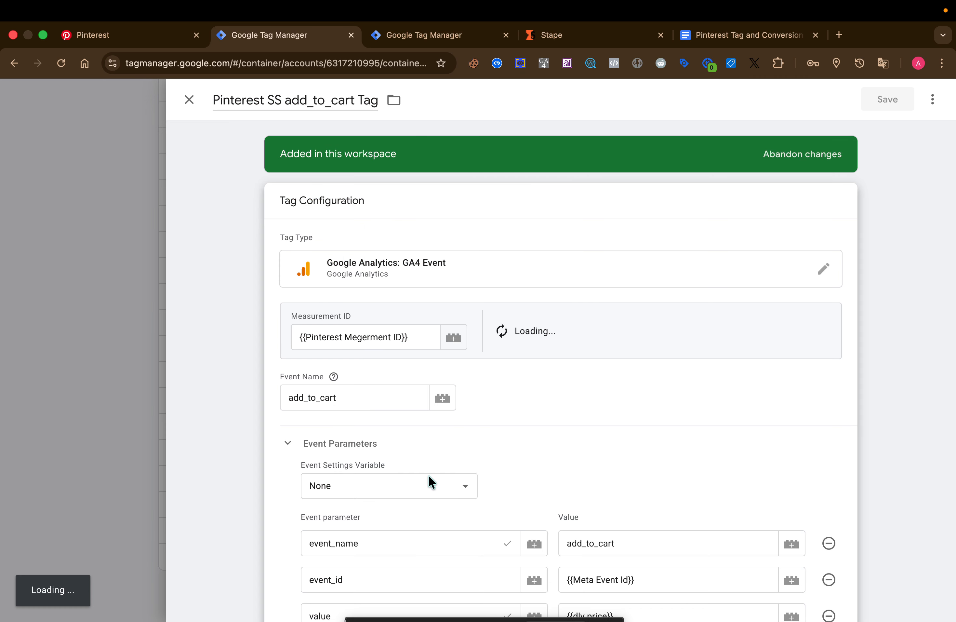
scroll(429, 476, down, 1)
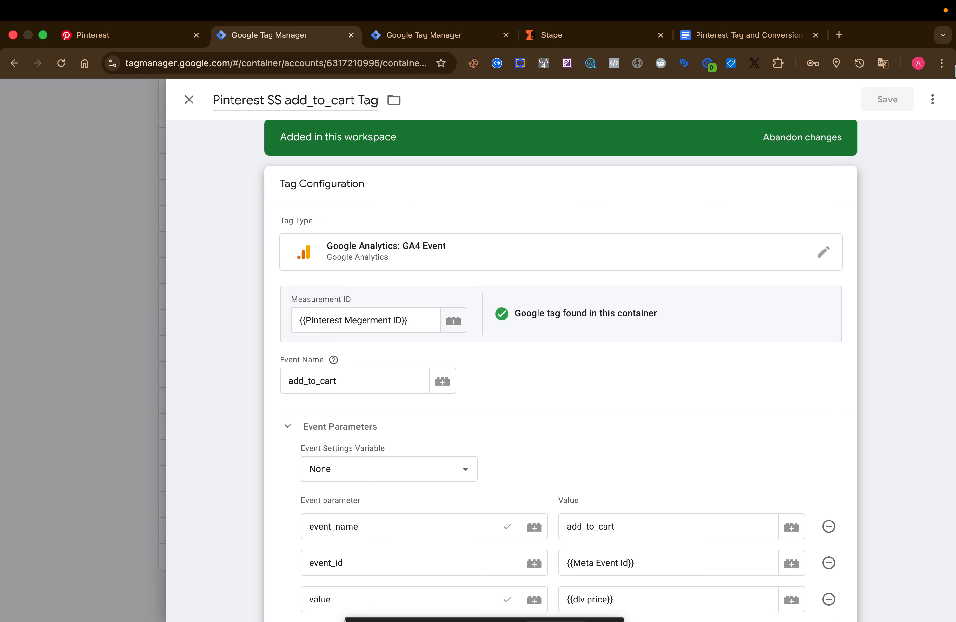
click(931, 98)
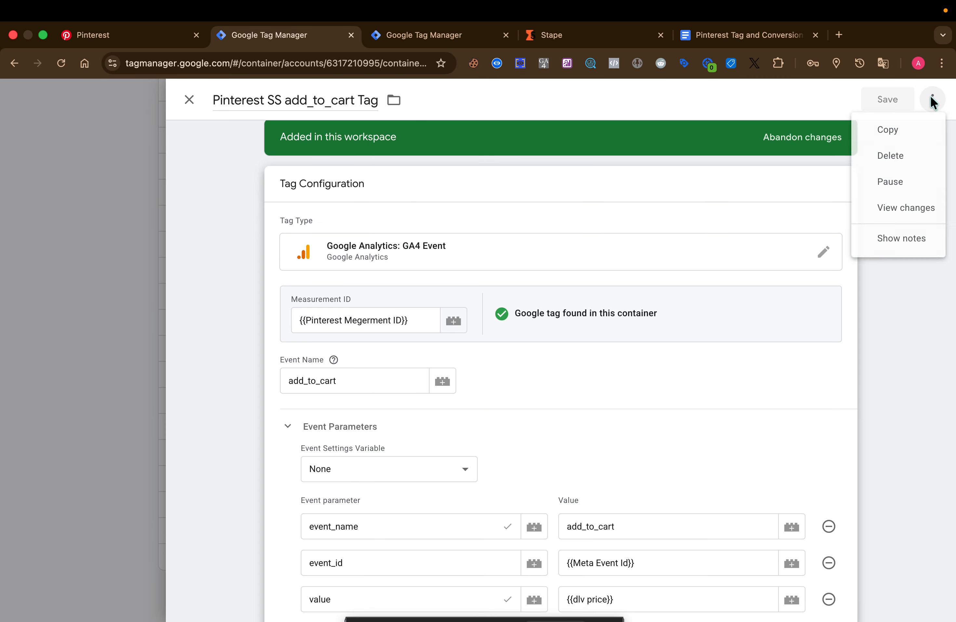
click(916, 130)
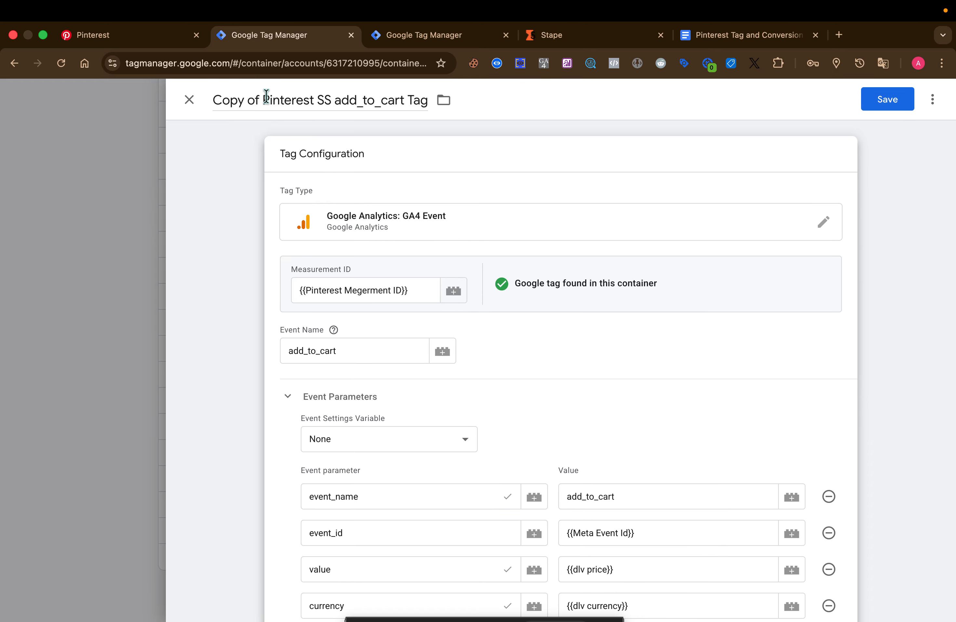
Step: Rename the copied tag as "Pinterest SS parches Tag"
drag(262, 99, 208, 100)
key(BackSpace)
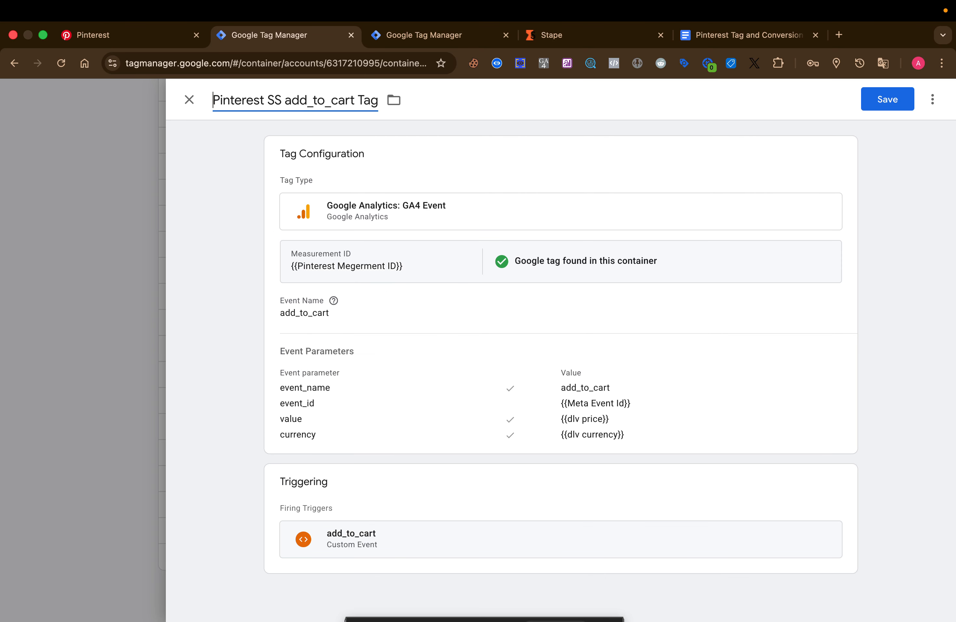
drag(354, 101, 285, 97)
text(pa)
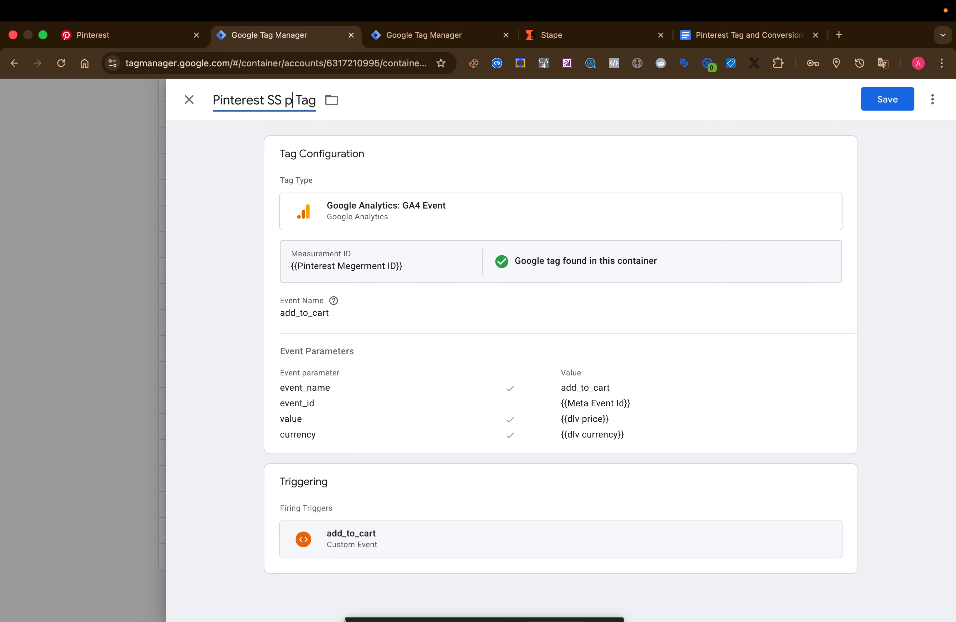
text(rches)
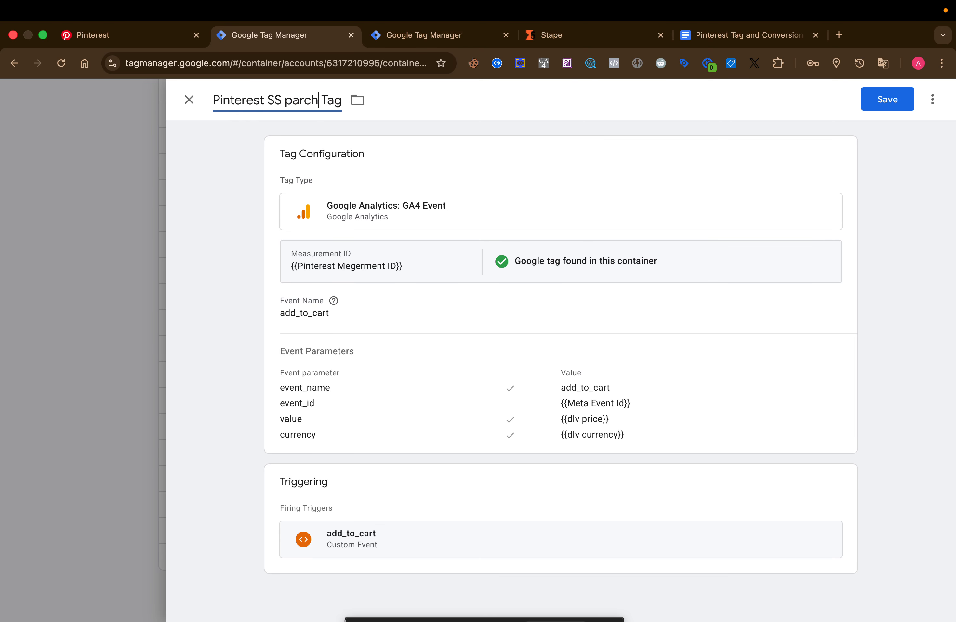
Step: Set both the tag's Event Name and the event_name parameter's value to parches
click(391, 398)
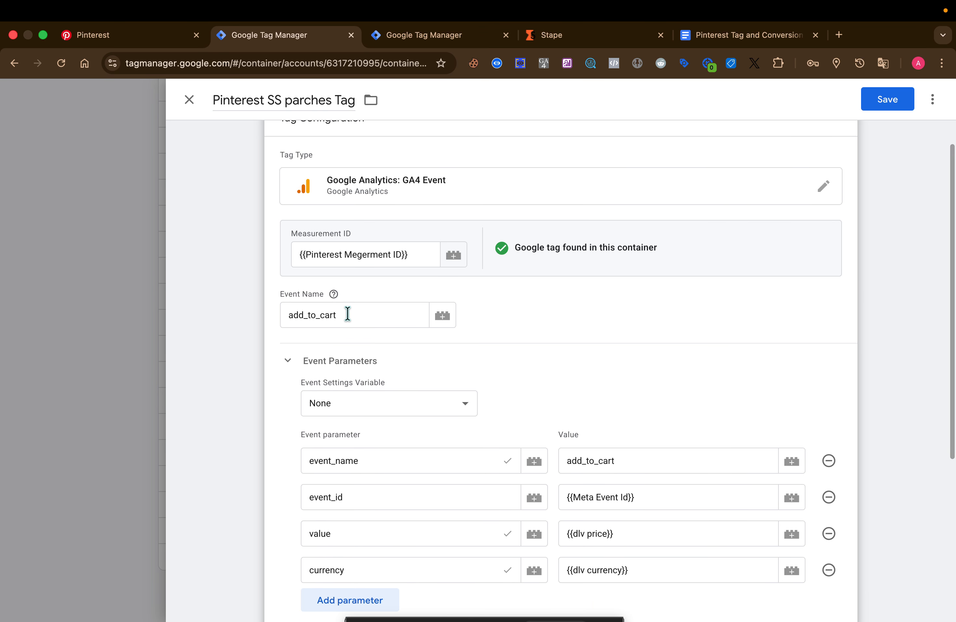
drag(348, 314, 279, 312)
text(parches)
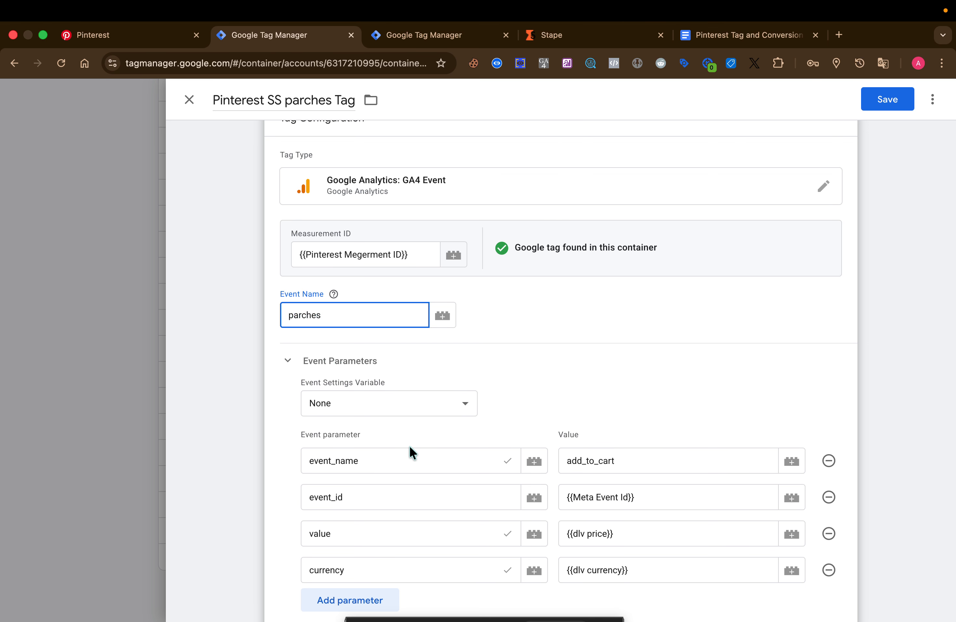
scroll(440, 480, down, 2)
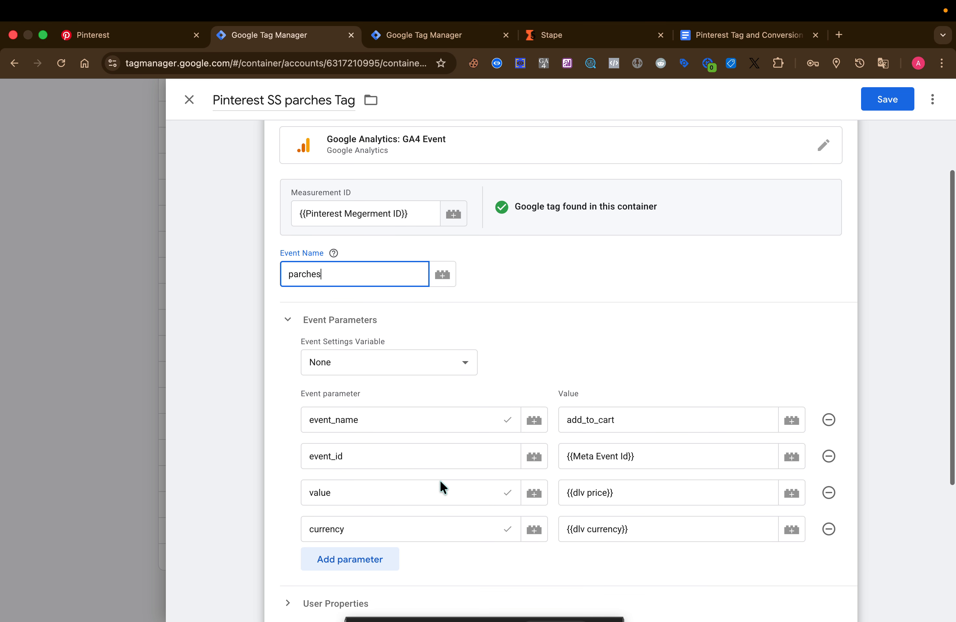
click(578, 465)
drag(630, 375, 561, 376)
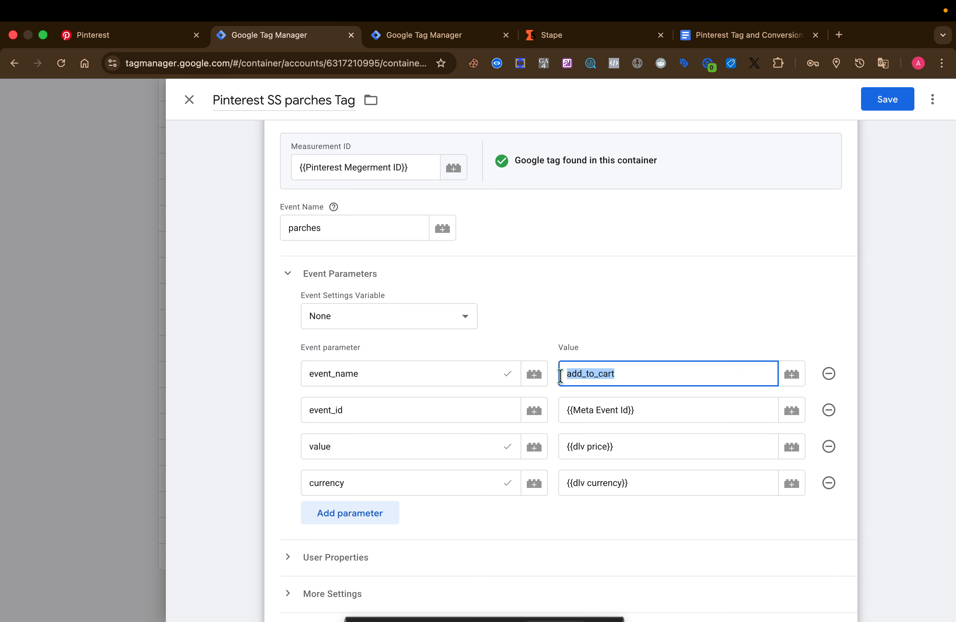
text(par)
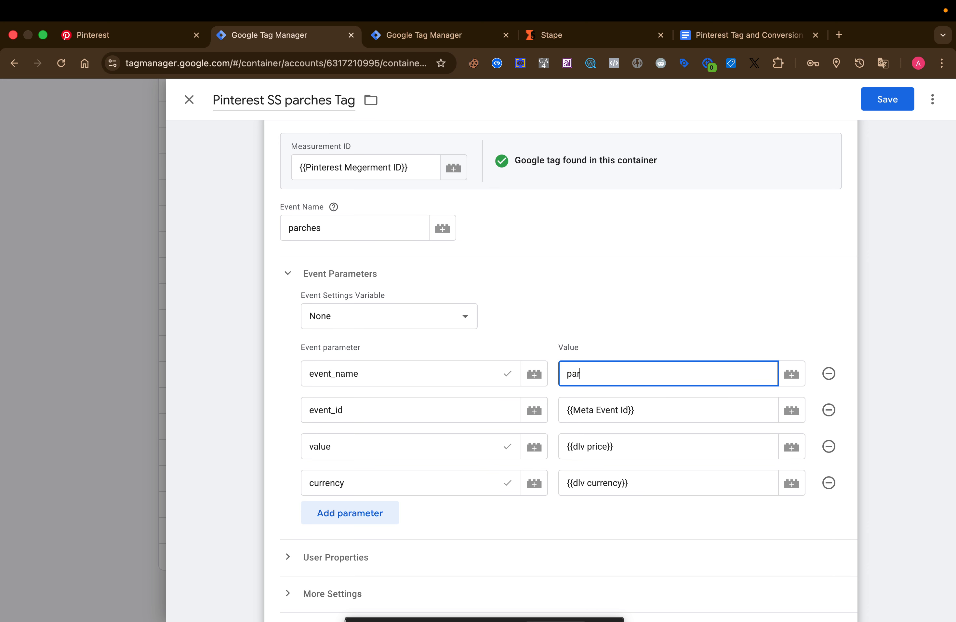
text(ches)
Step: Replace the add_to_cart firing trigger with the purchase trigger and save the tag
scroll(602, 367, down, 4)
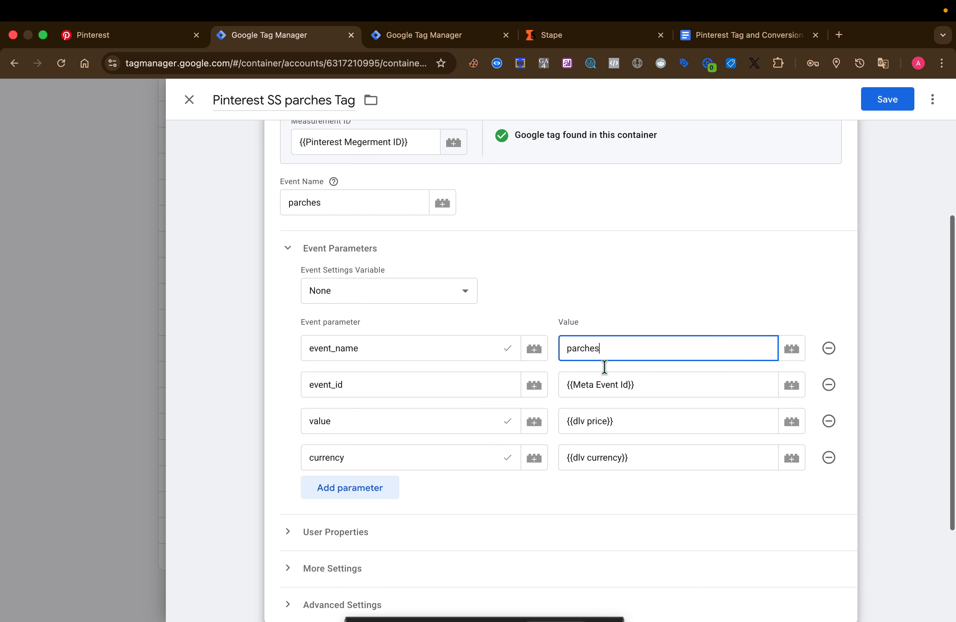
scroll(550, 488, down, 1)
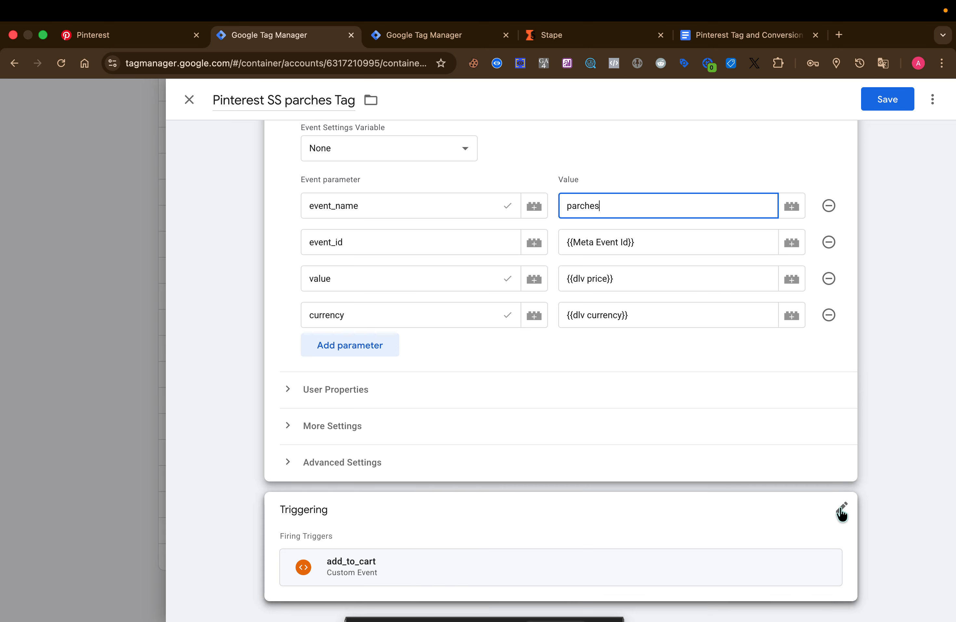
click(841, 515)
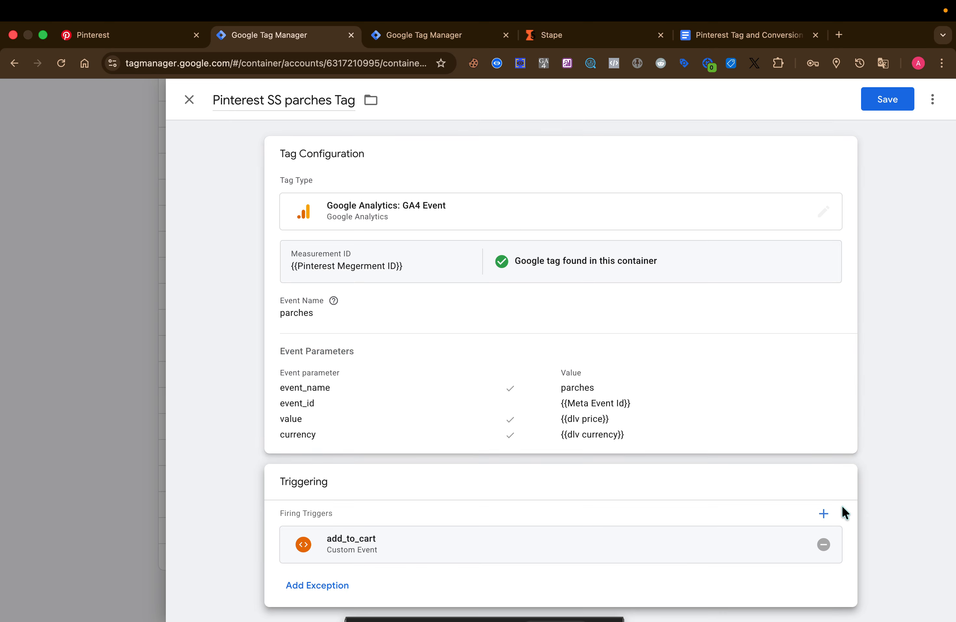
click(823, 548)
click(680, 566)
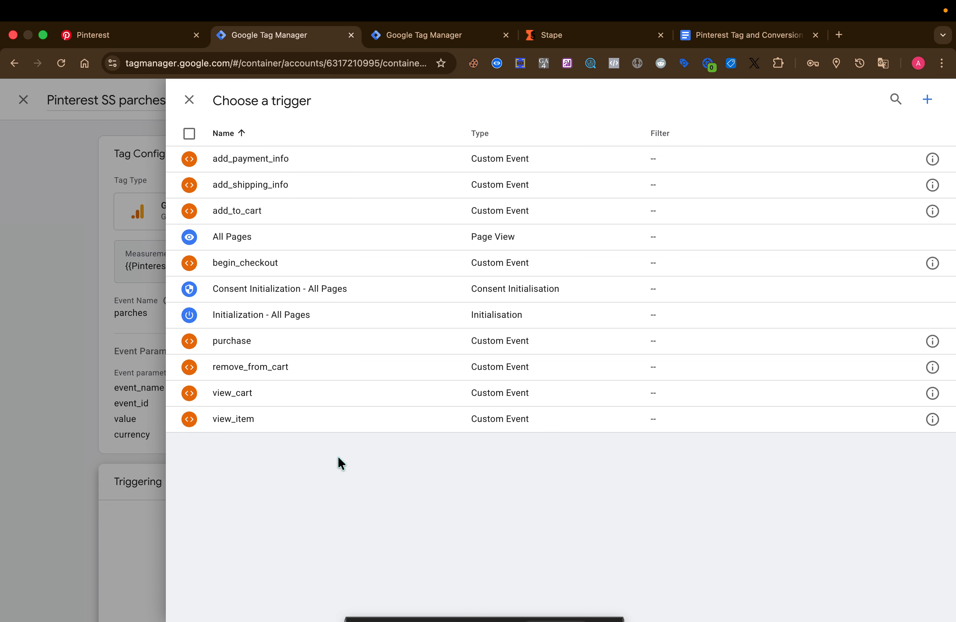
click(325, 348)
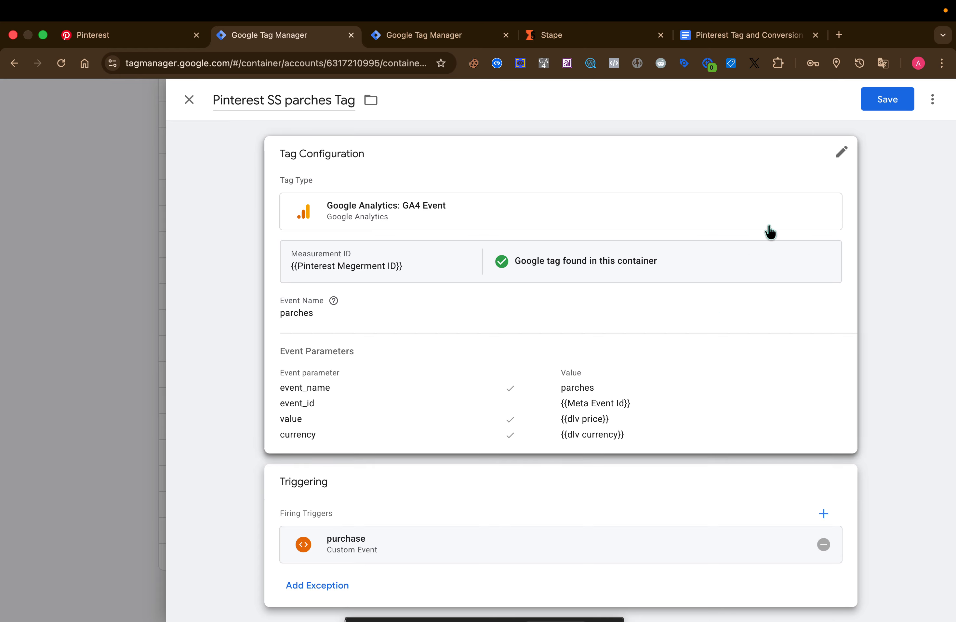
click(888, 100)
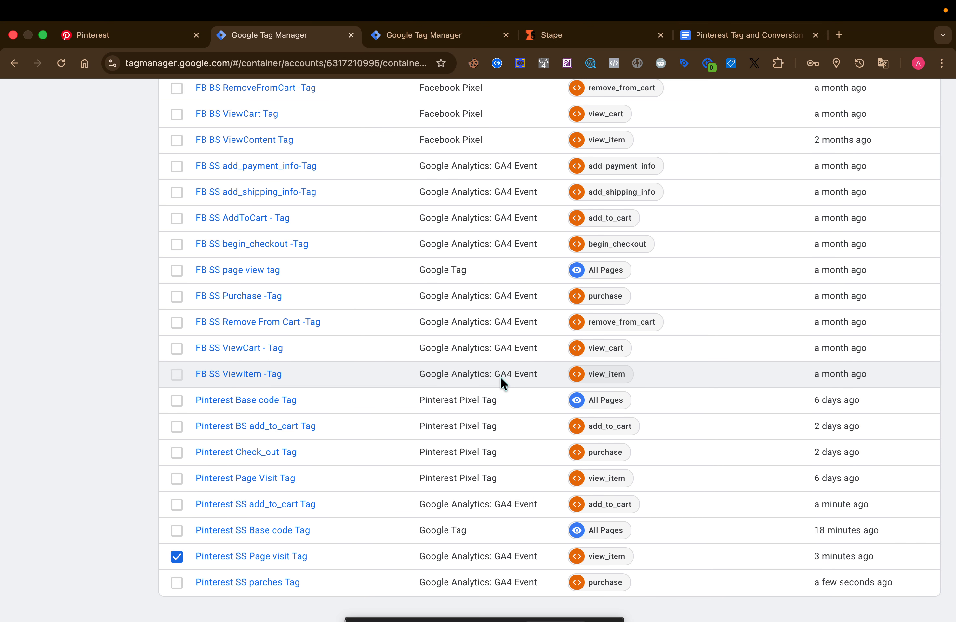
Step: Switch to the server container's workspace and open Pinterest API for Conversions Tag from its tag list
scroll(501, 376, up, 10)
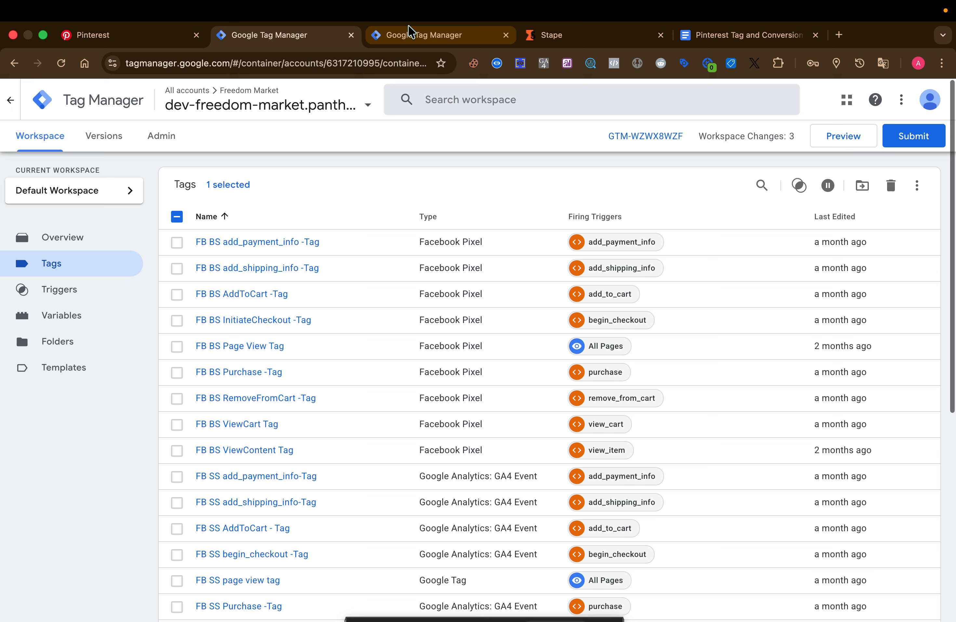
click(420, 35)
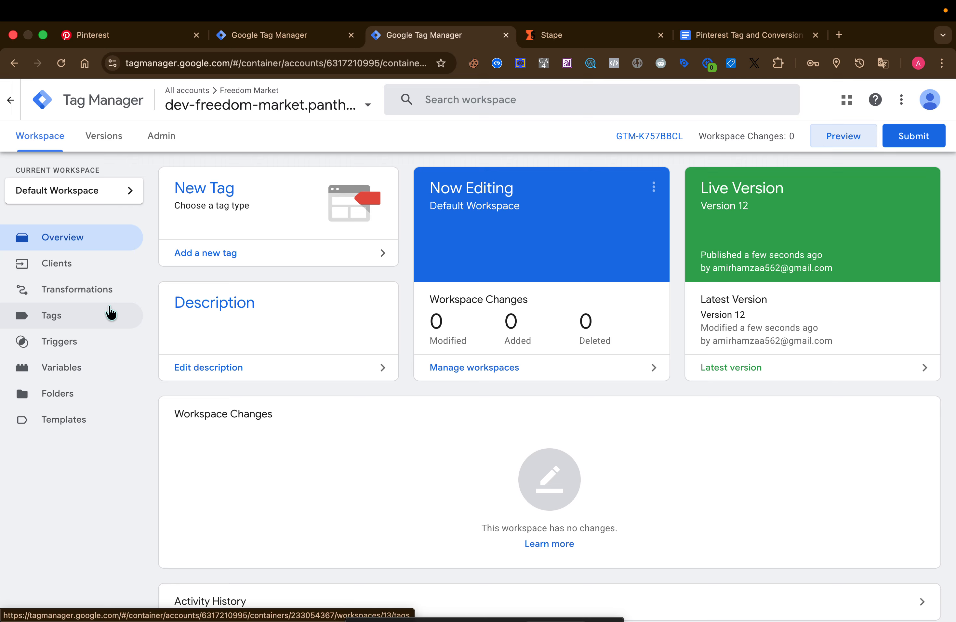
click(111, 313)
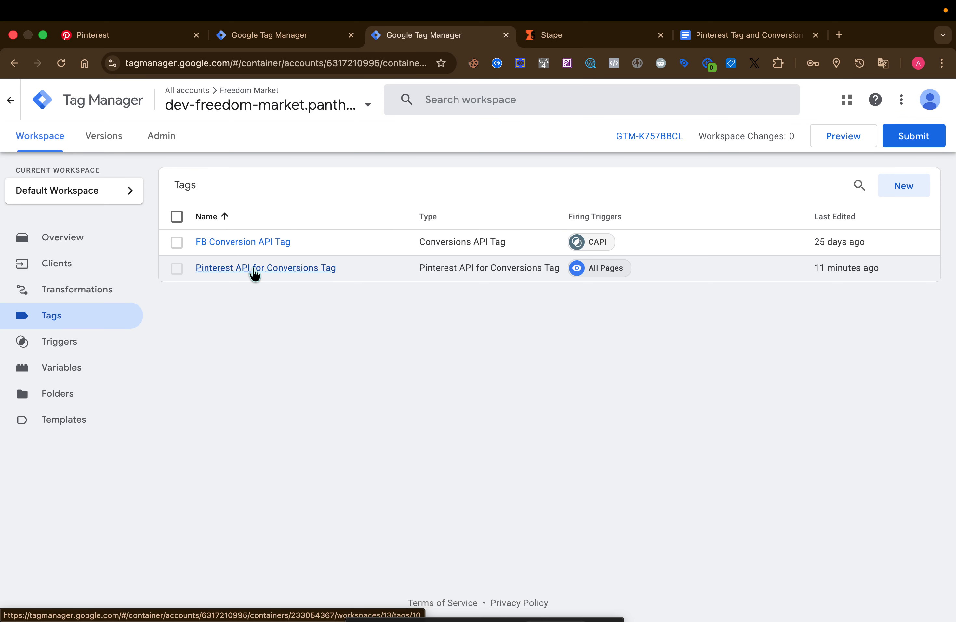
click(254, 268)
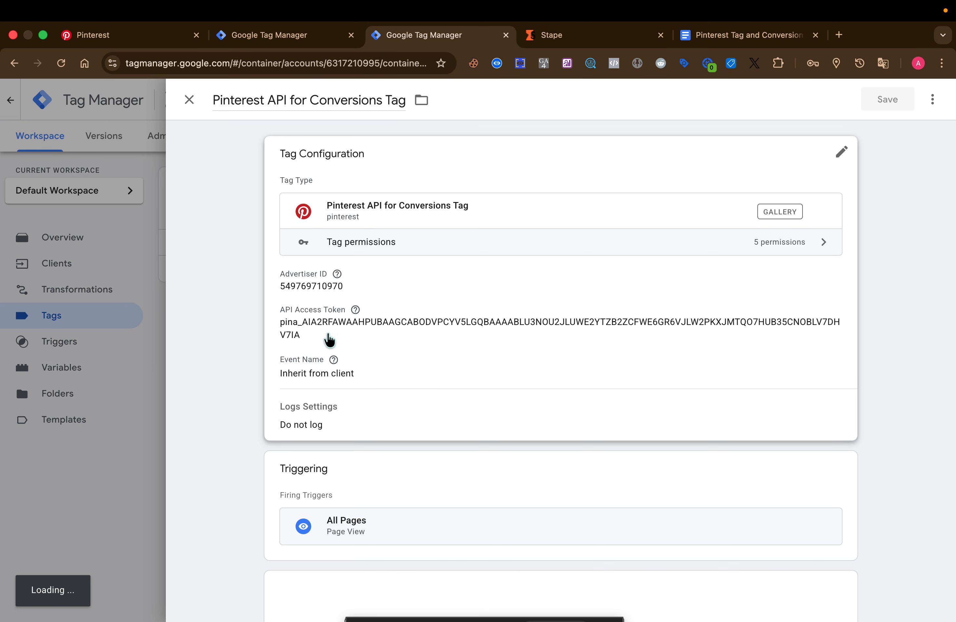
Step: Replace the All Pages firing trigger of Pinterest API for Conversions Tag with the CAPI trigger and save the tag
scroll(382, 519, down, 1)
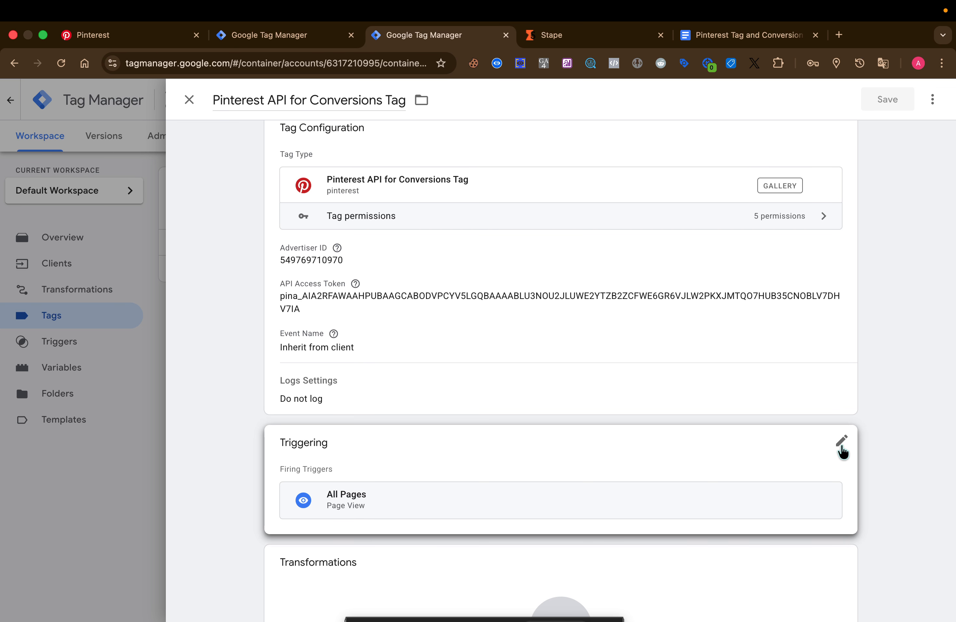
click(842, 441)
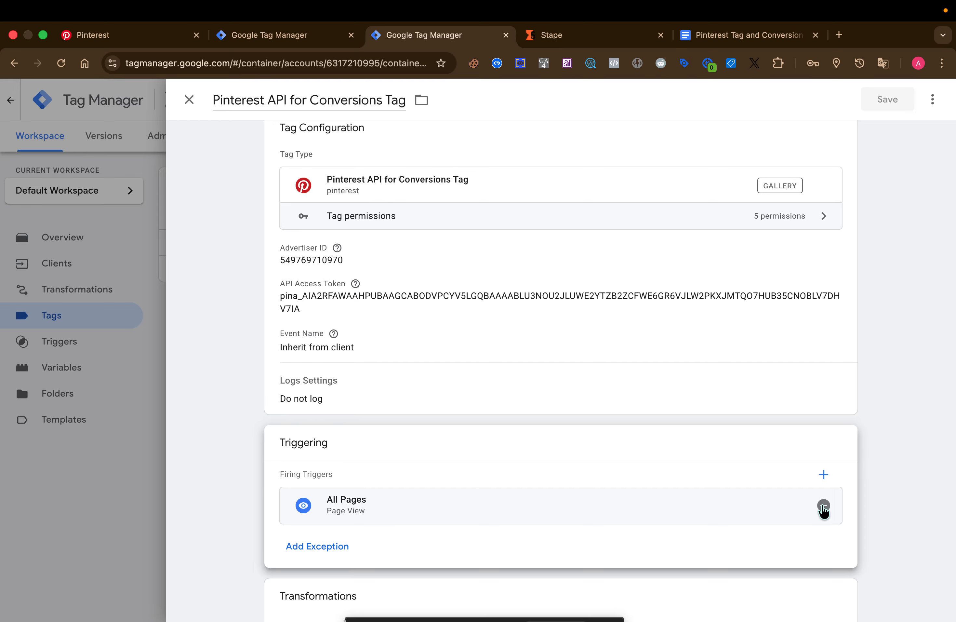
click(824, 506)
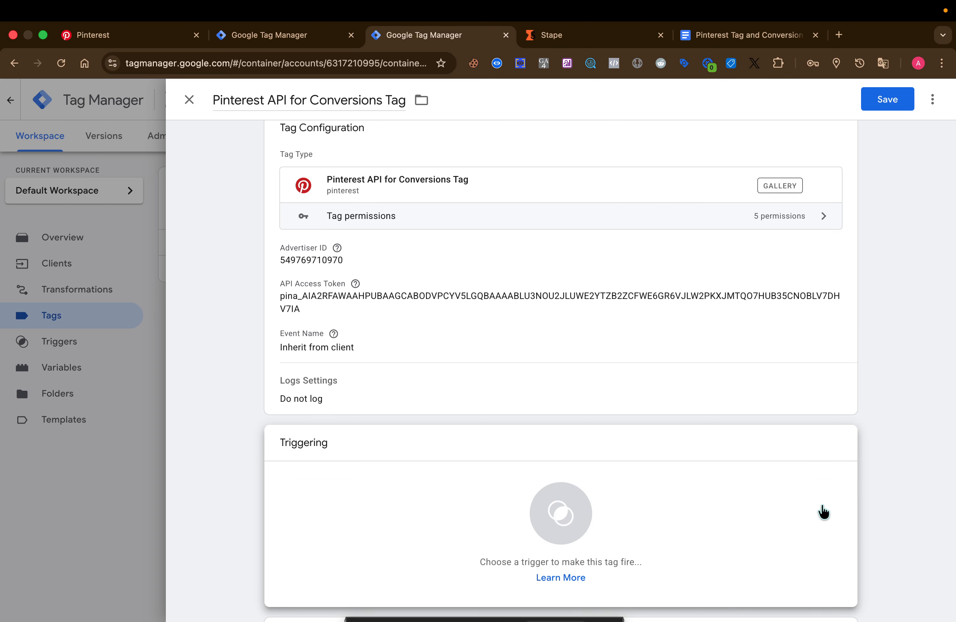
click(513, 540)
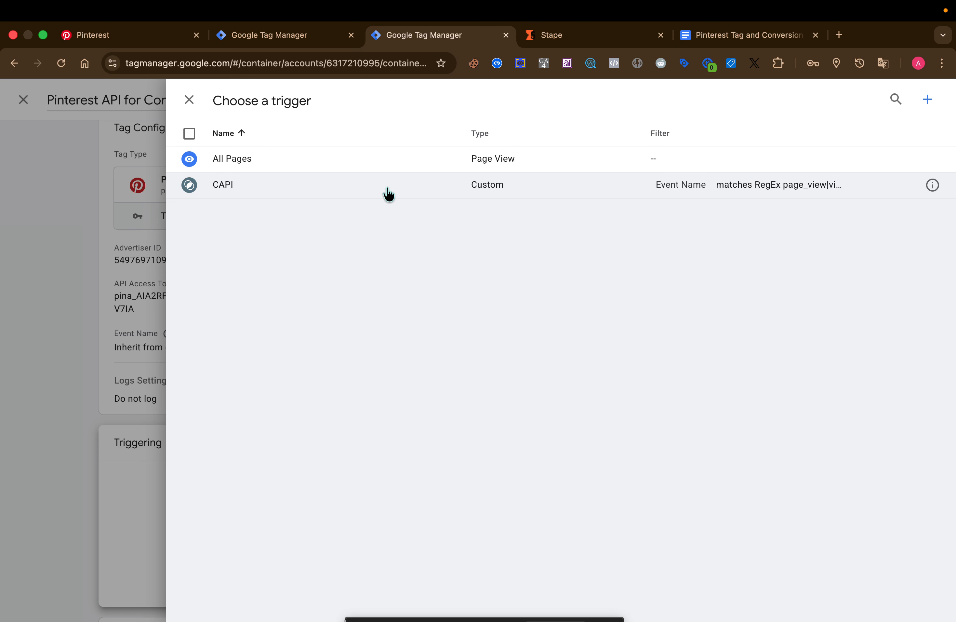
click(388, 194)
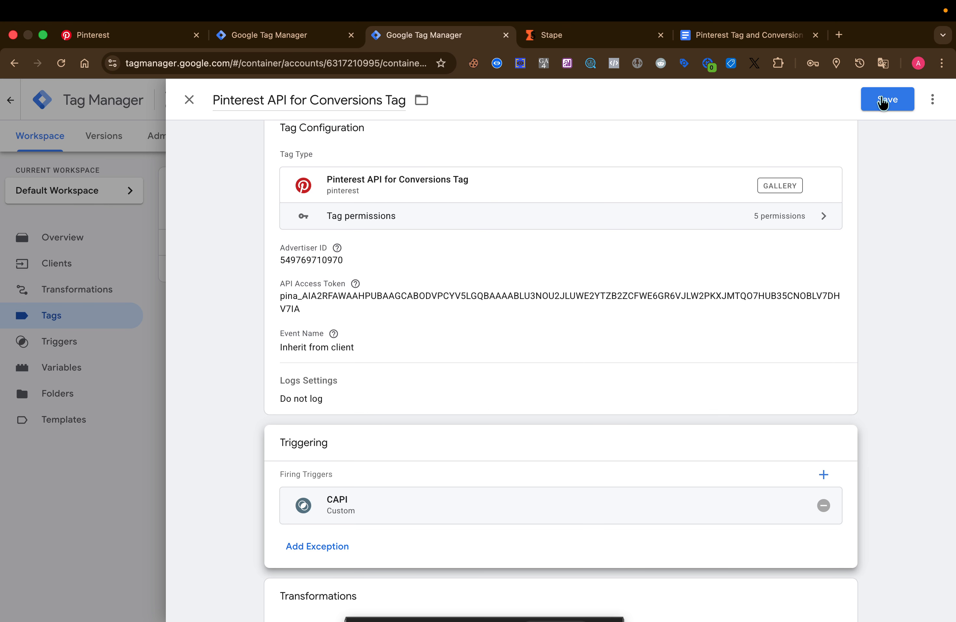
click(884, 101)
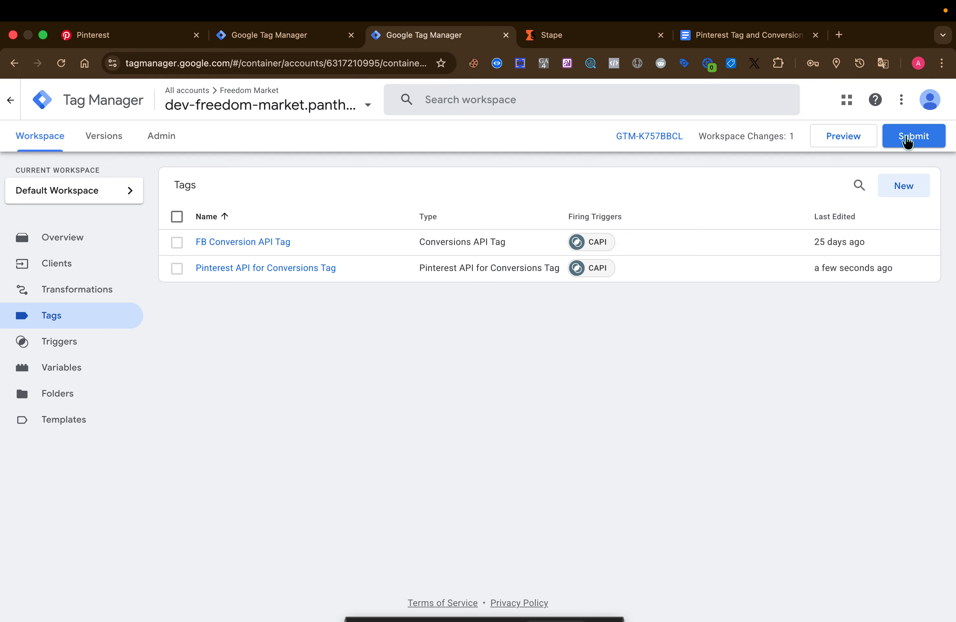
Step: Submit and publish the server container's changes as a new version without a name or description
click(911, 138)
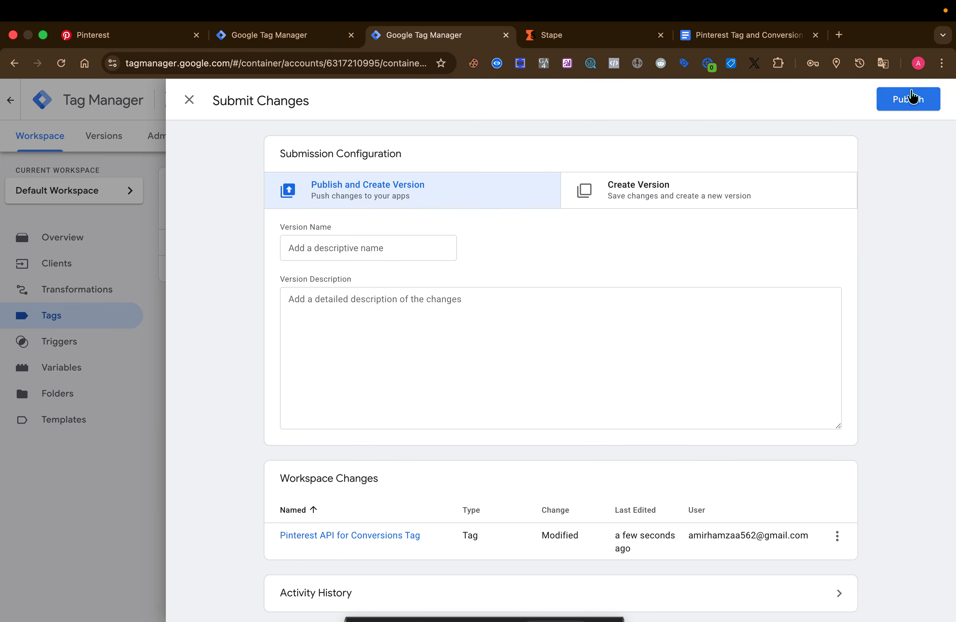
click(915, 98)
click(643, 480)
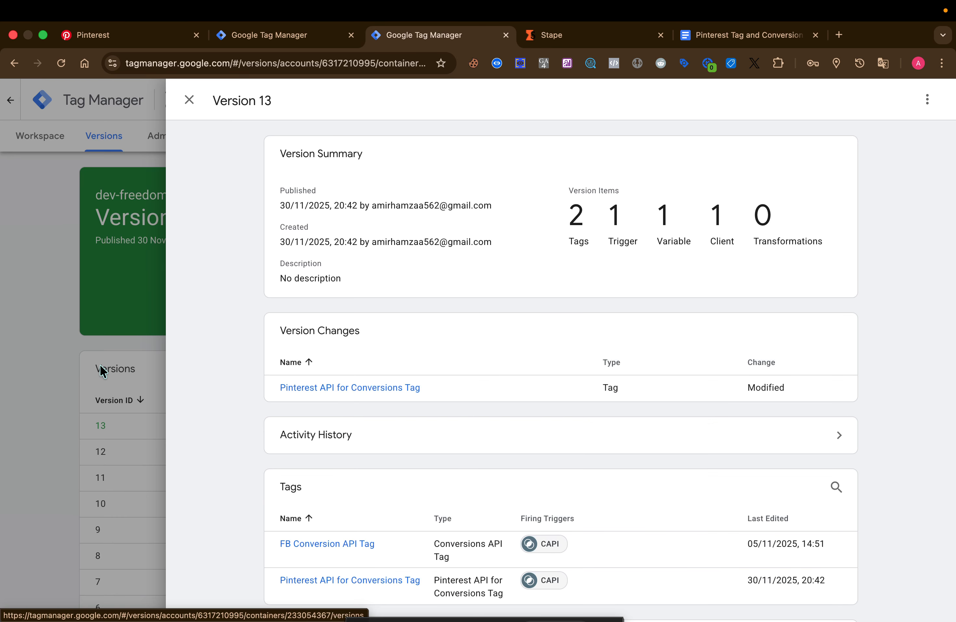
Step: Close the published version's summary, return to the server container's workspace and start its preview mode
click(99, 365)
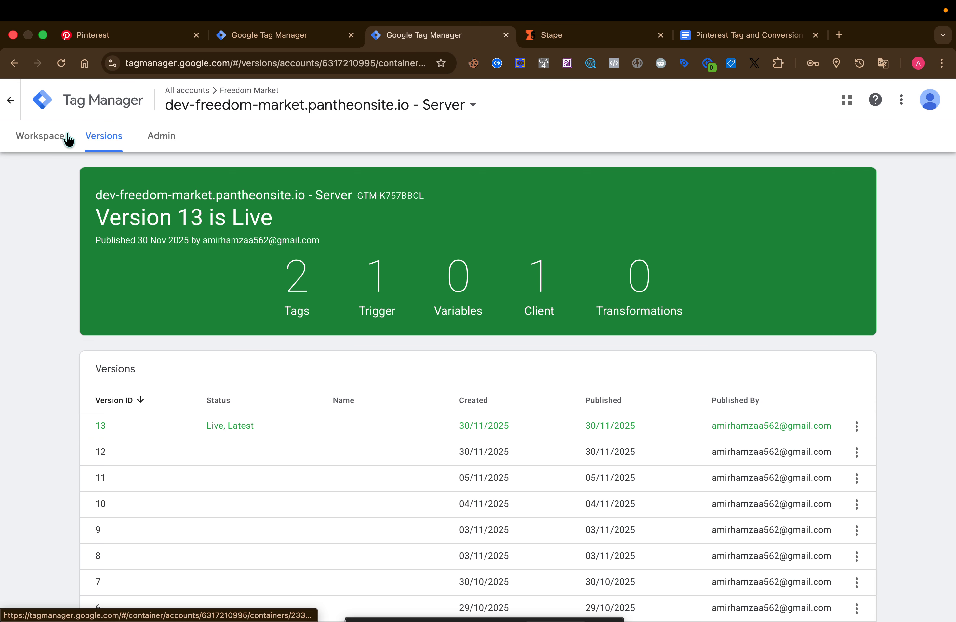
click(49, 140)
click(94, 135)
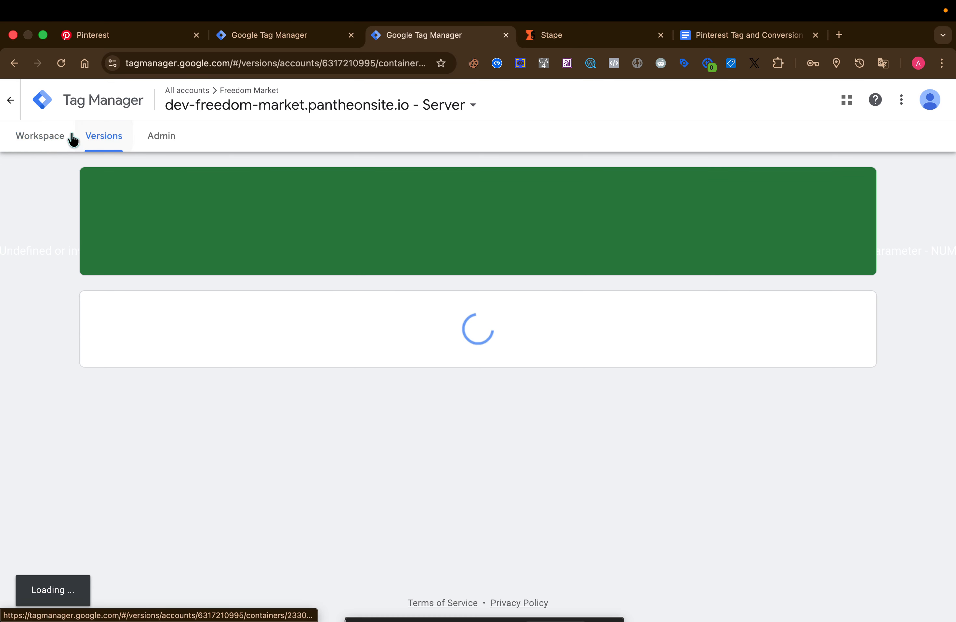
click(37, 146)
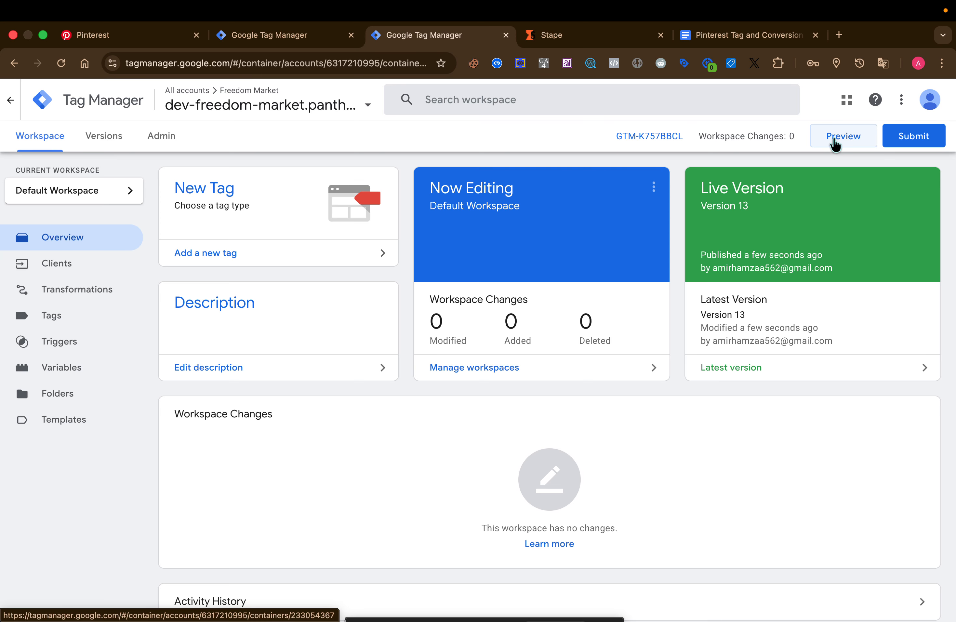
click(836, 144)
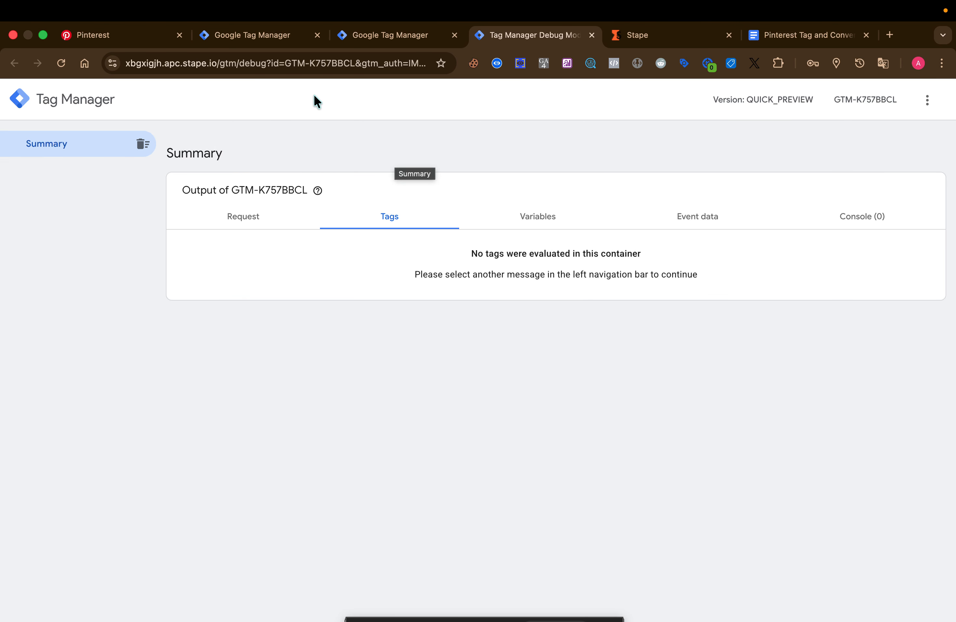
Step: Publish the web container's workspace changes as a new version without a name or description and close the version summary
click(284, 37)
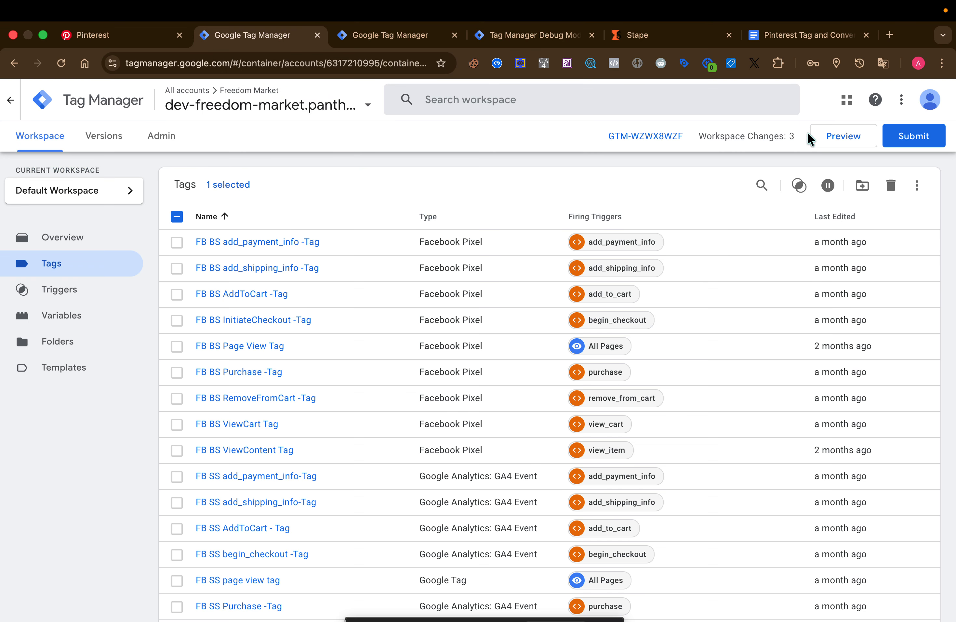
click(897, 137)
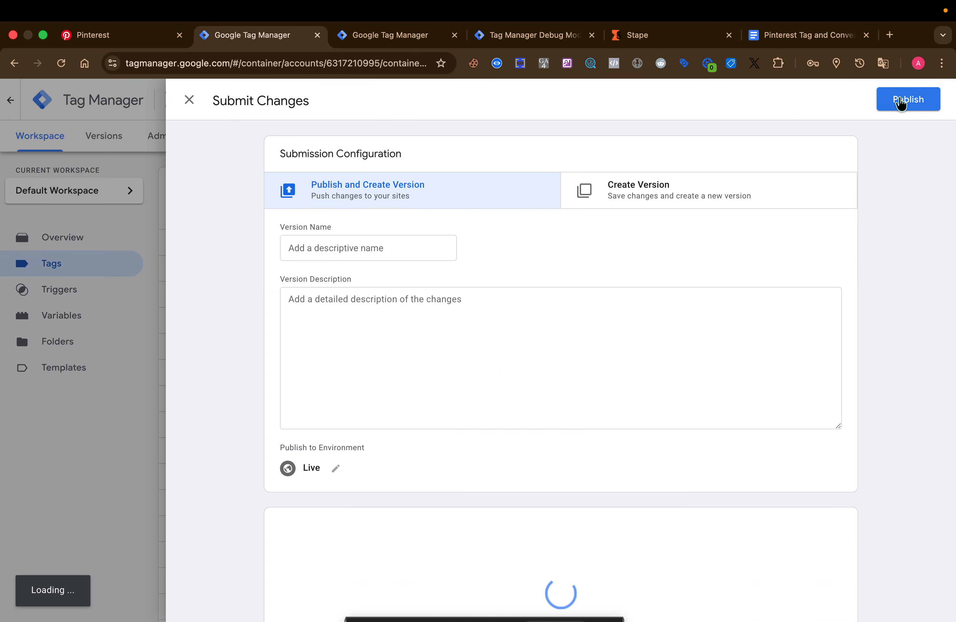
click(901, 100)
click(622, 486)
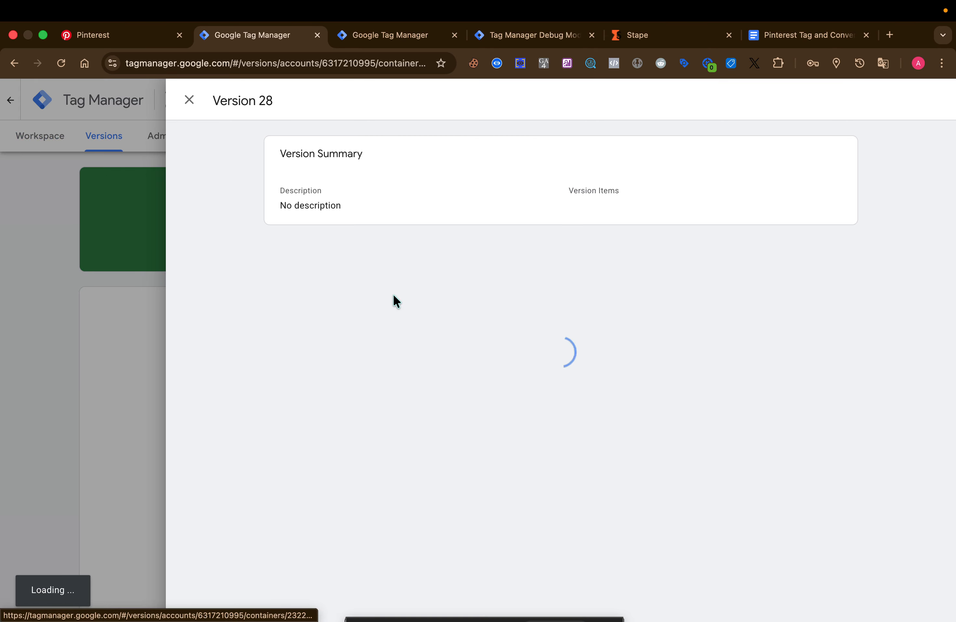
click(133, 324)
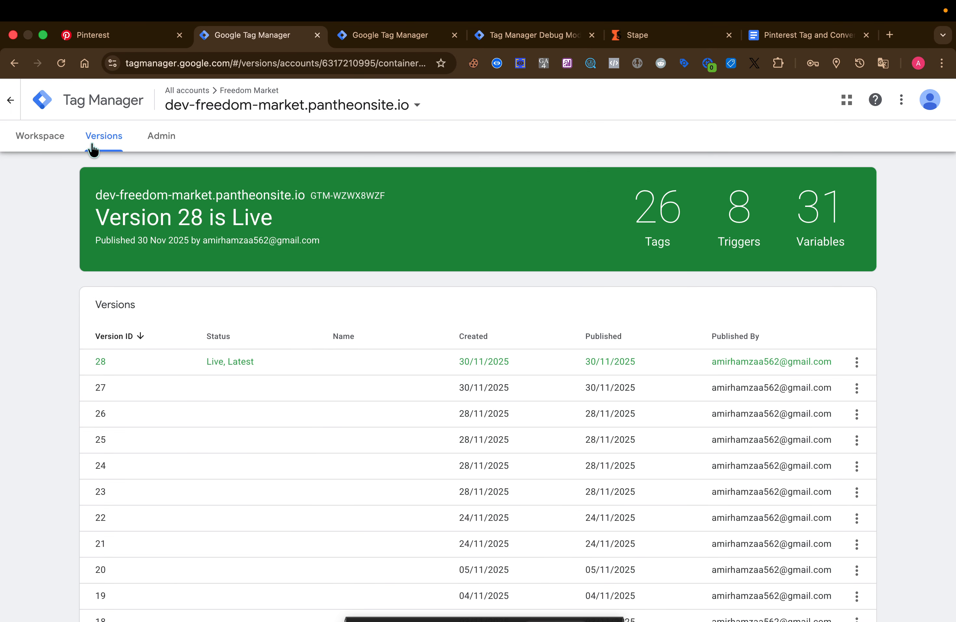
click(54, 145)
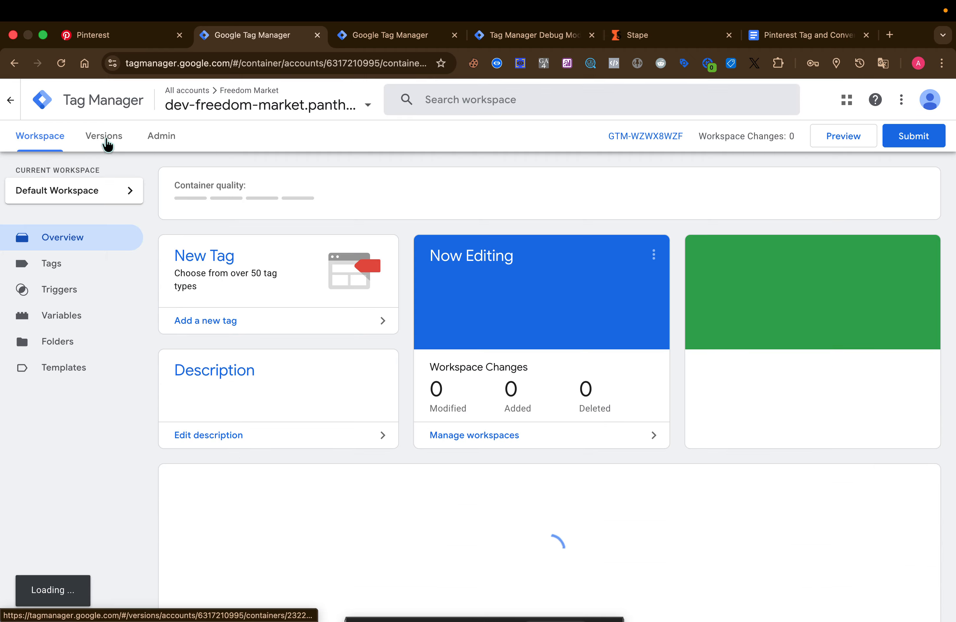
click(832, 142)
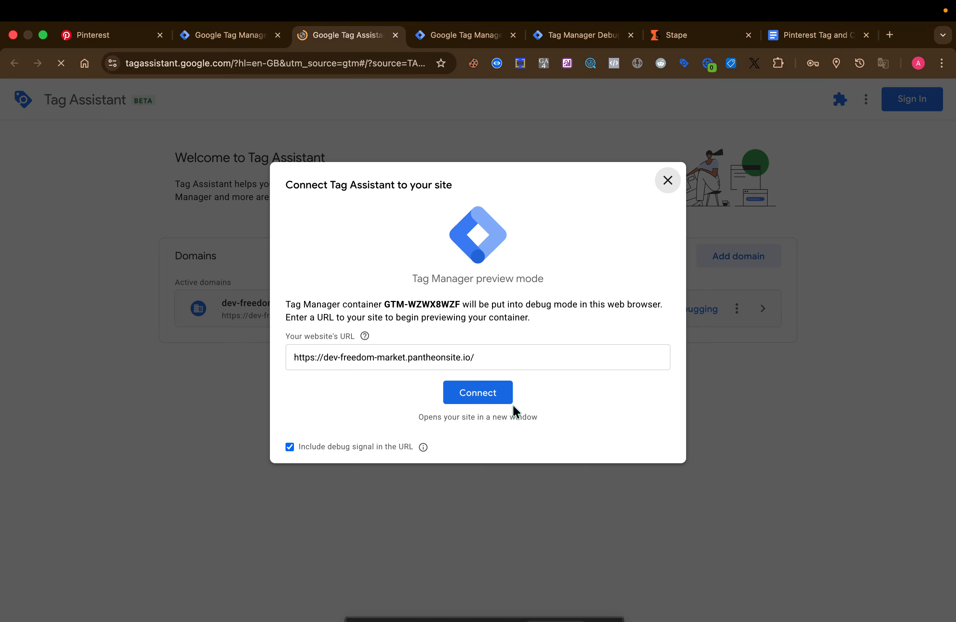
click(488, 390)
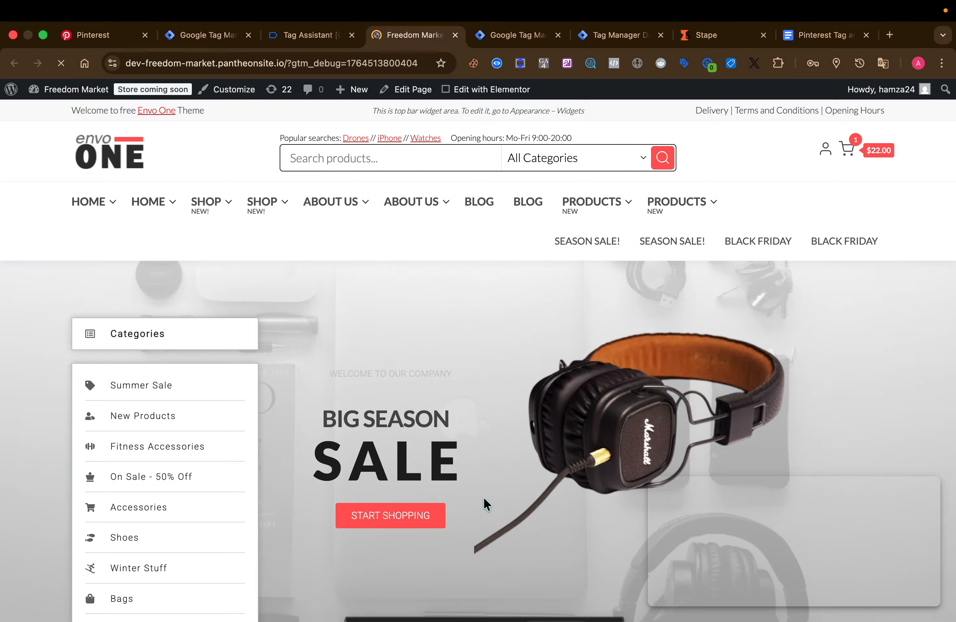
Step: Open the Wire HeadPhones product from the store's recent products and add one to the cart
scroll(484, 503, down, 10)
scroll(485, 503, down, 2)
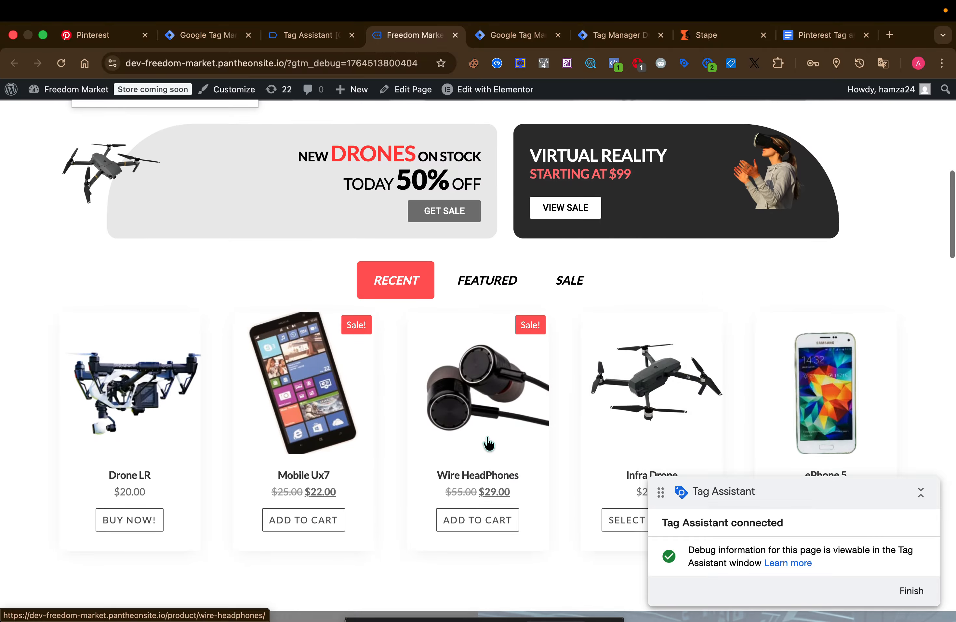
click(488, 436)
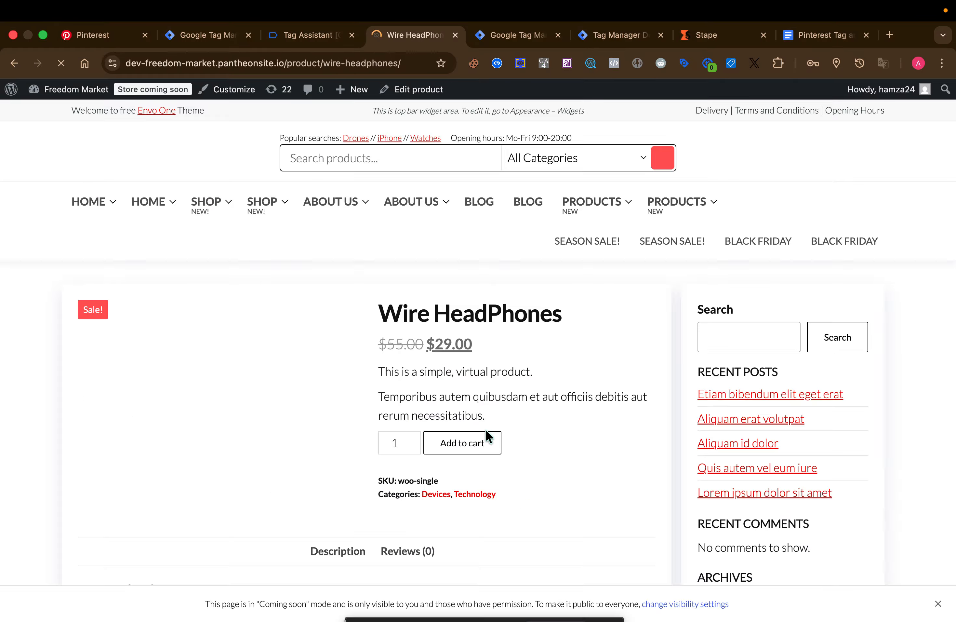
click(482, 432)
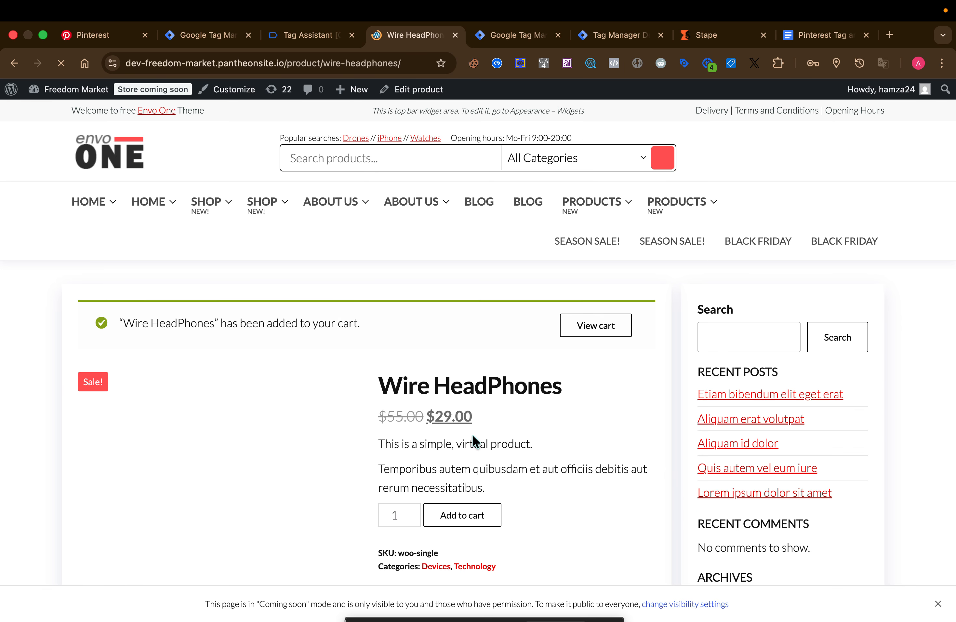
Step: View the store cart and proceed to checkout with its products
click(583, 328)
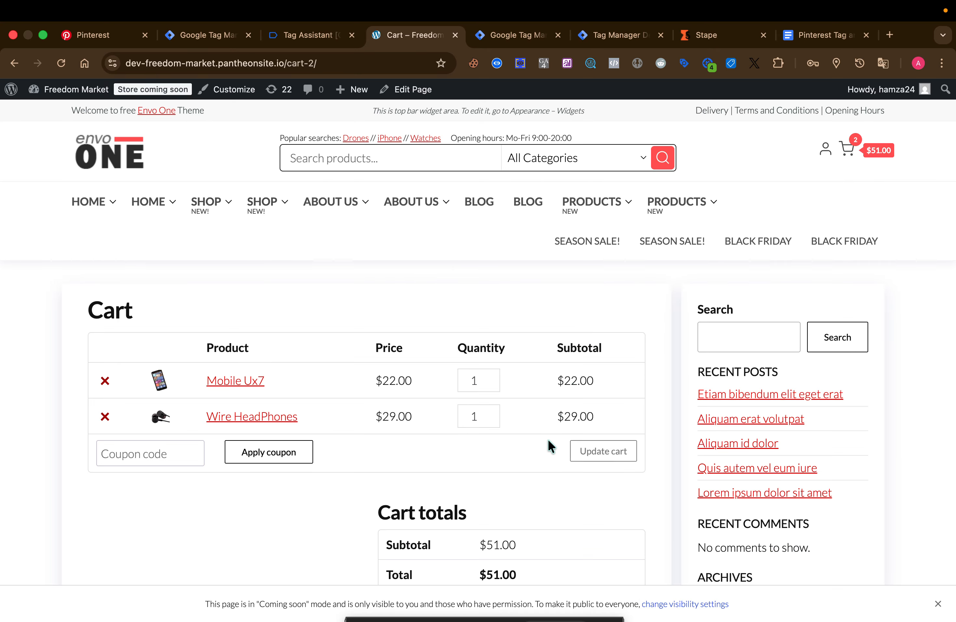
scroll(548, 438, down, 4)
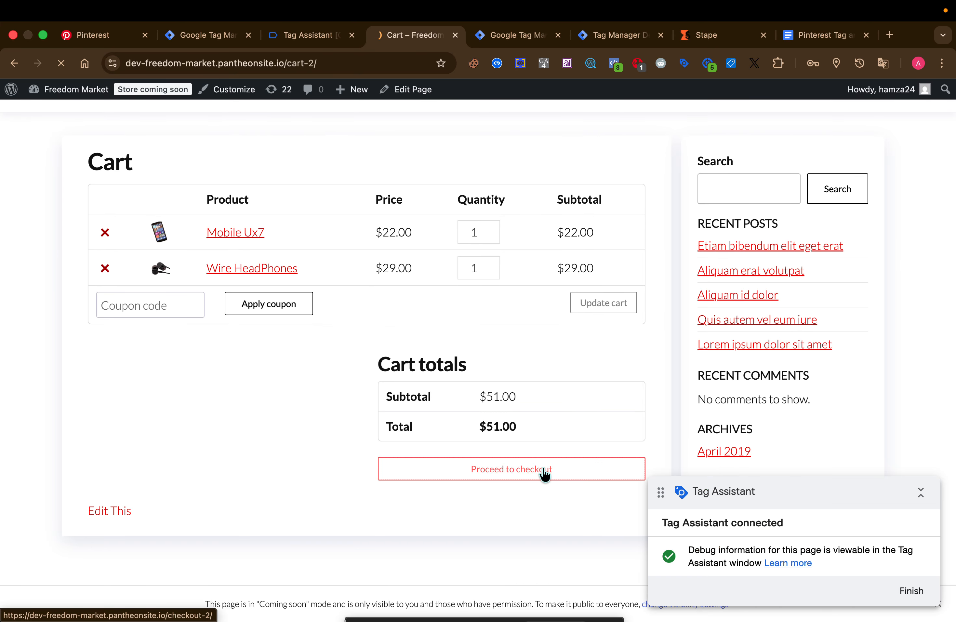
click(544, 471)
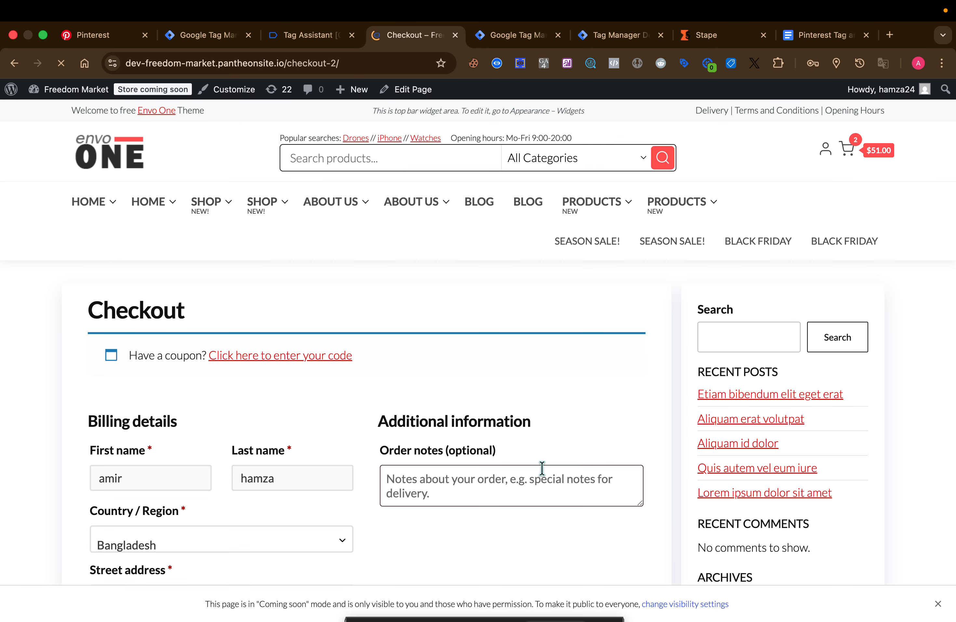
Step: Choose Cash on delivery as the payment method at checkout and place the test order
scroll(542, 468, down, 10)
scroll(543, 469, down, 9)
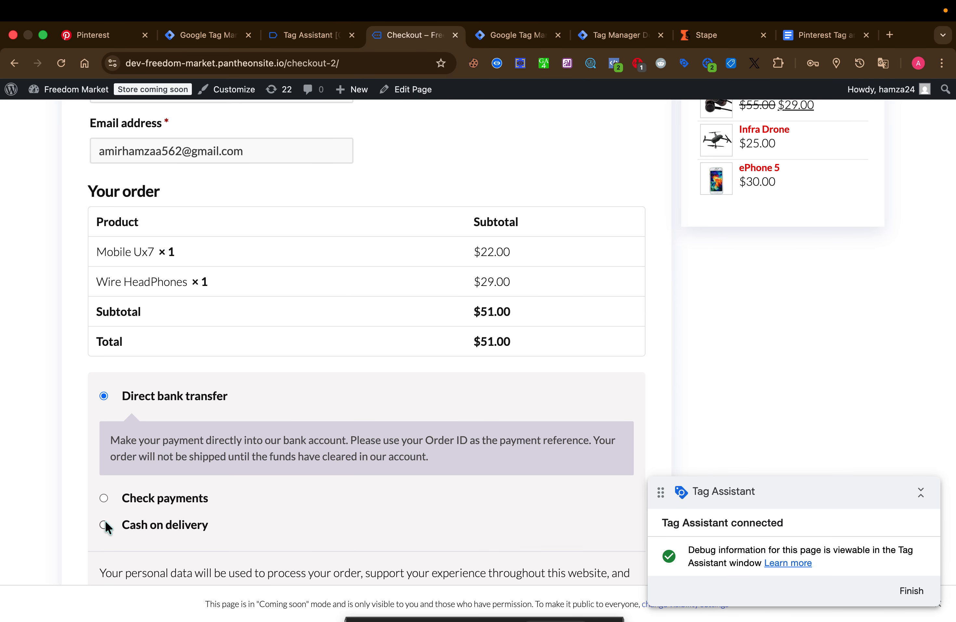
click(105, 523)
scroll(105, 524, down, 3)
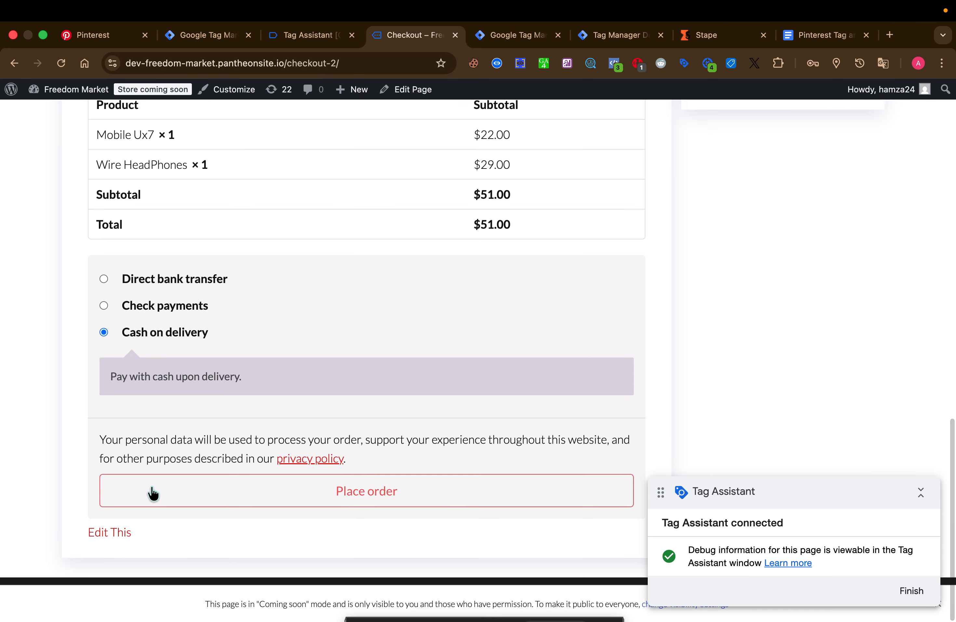
click(153, 493)
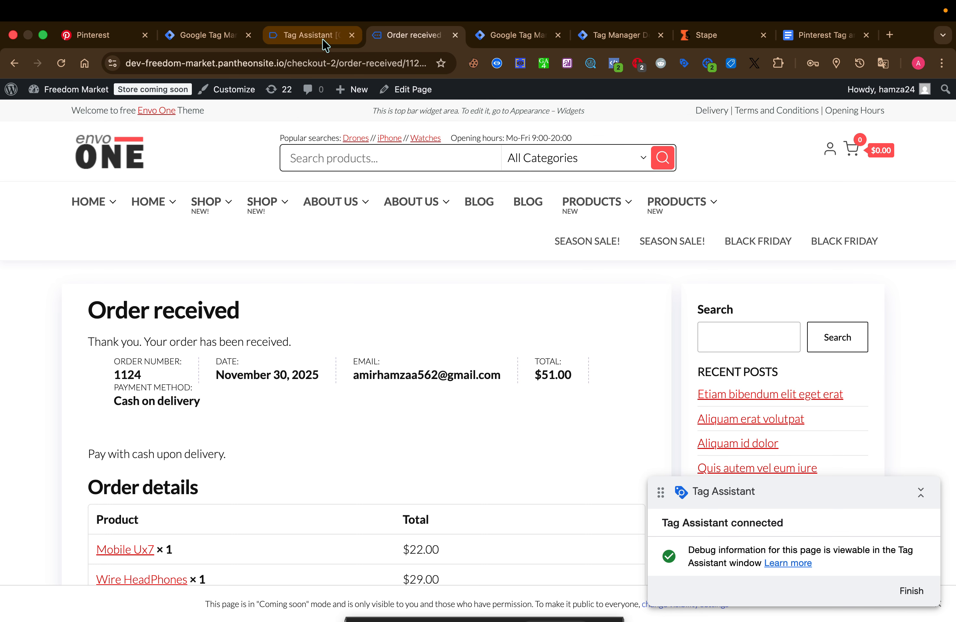
Step: Check which tags fired in the server container's preview summary and in the web container's Tag Assistant summary
click(593, 39)
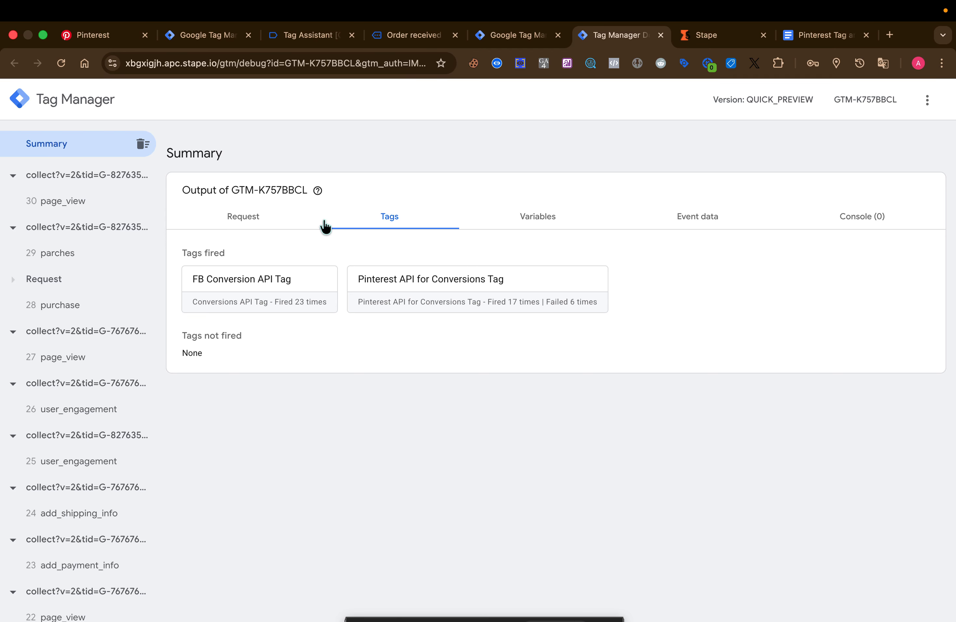
click(329, 39)
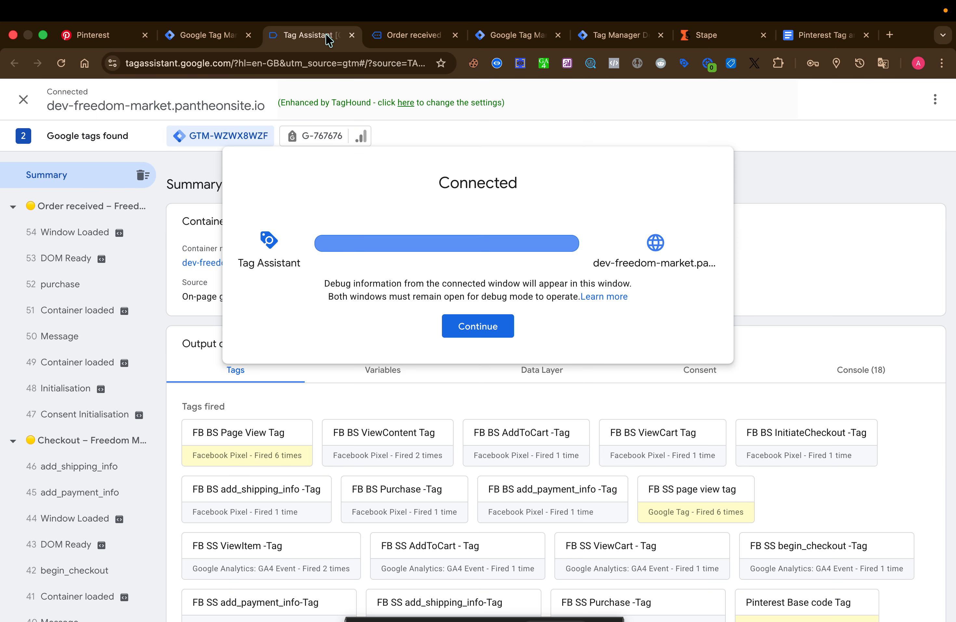
click(463, 324)
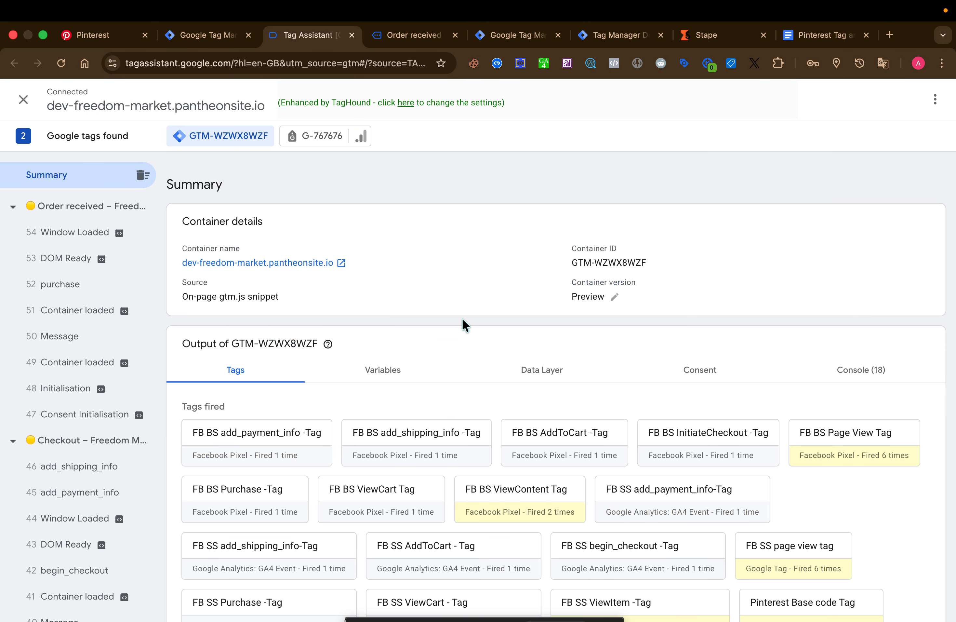
scroll(410, 370, down, 5)
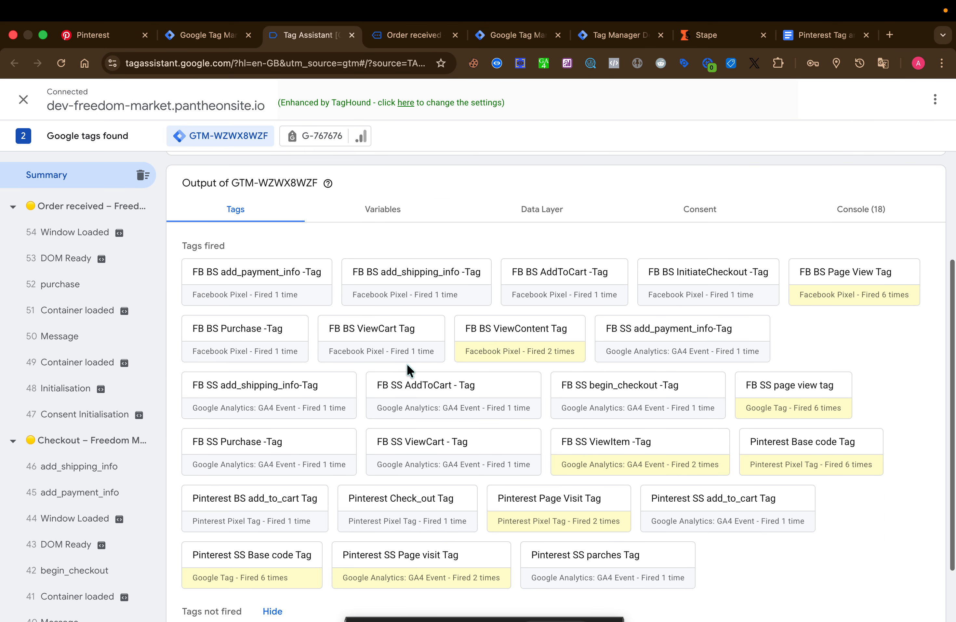
scroll(406, 363, down, 1)
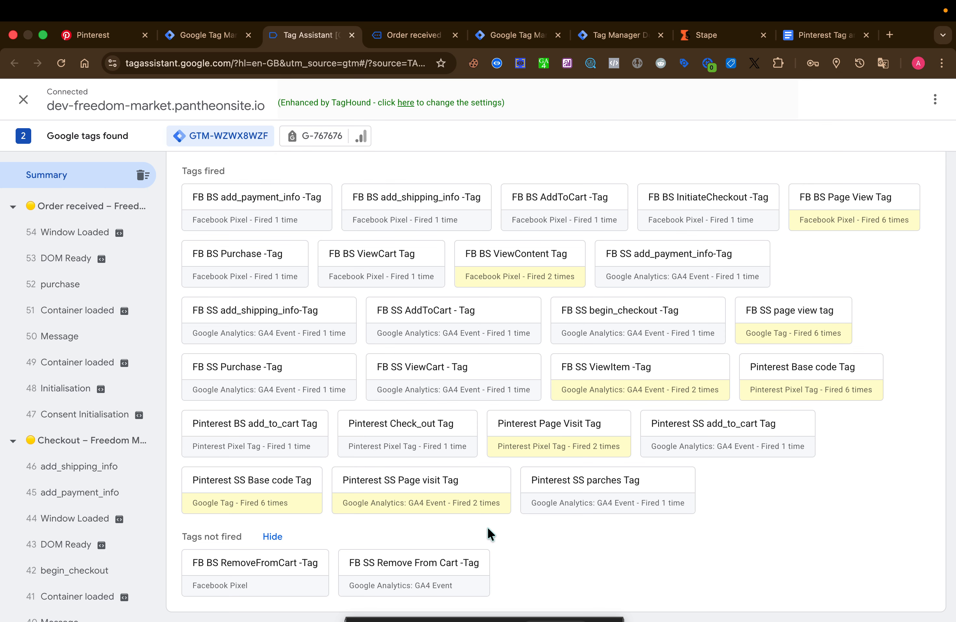
click(841, 10)
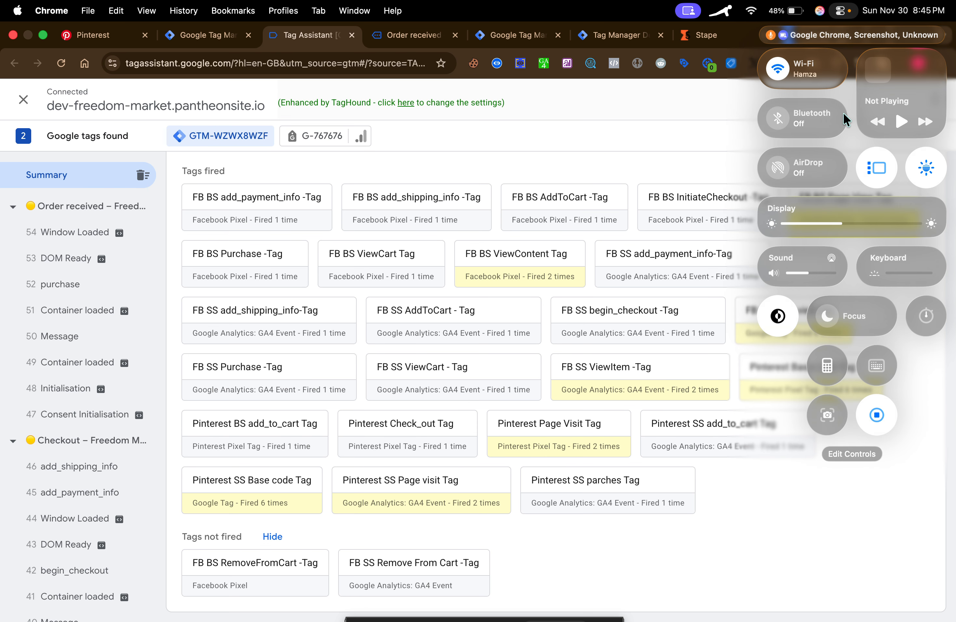